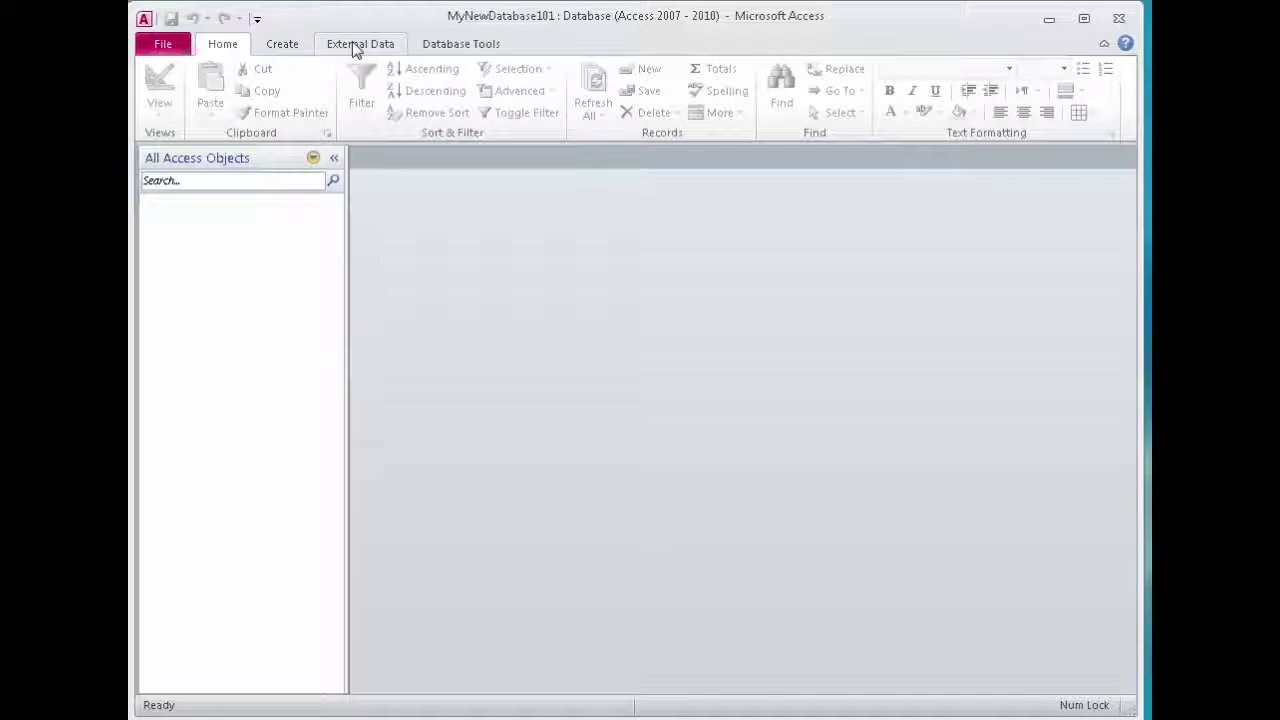
# Start bringing in an Excel spreadsheet as external data, storing it by linking to the data source with a linked table.
pyautogui.click(352, 44)
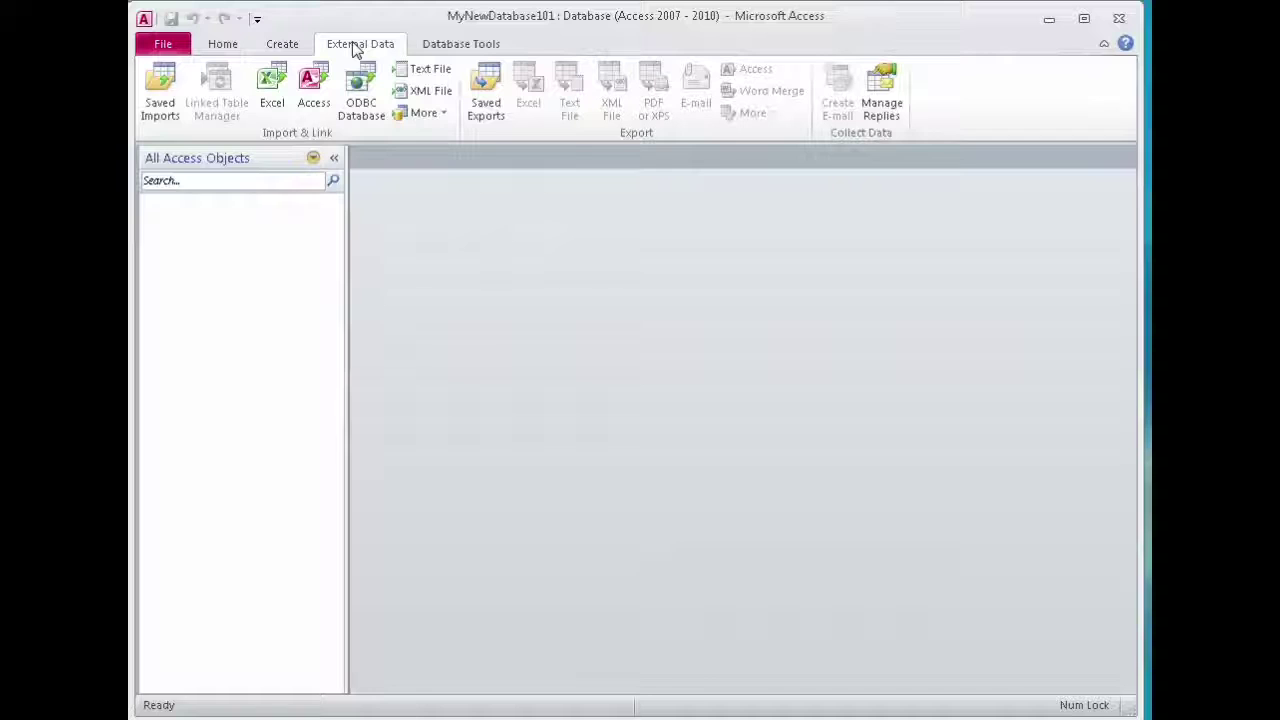
pyautogui.click(276, 104)
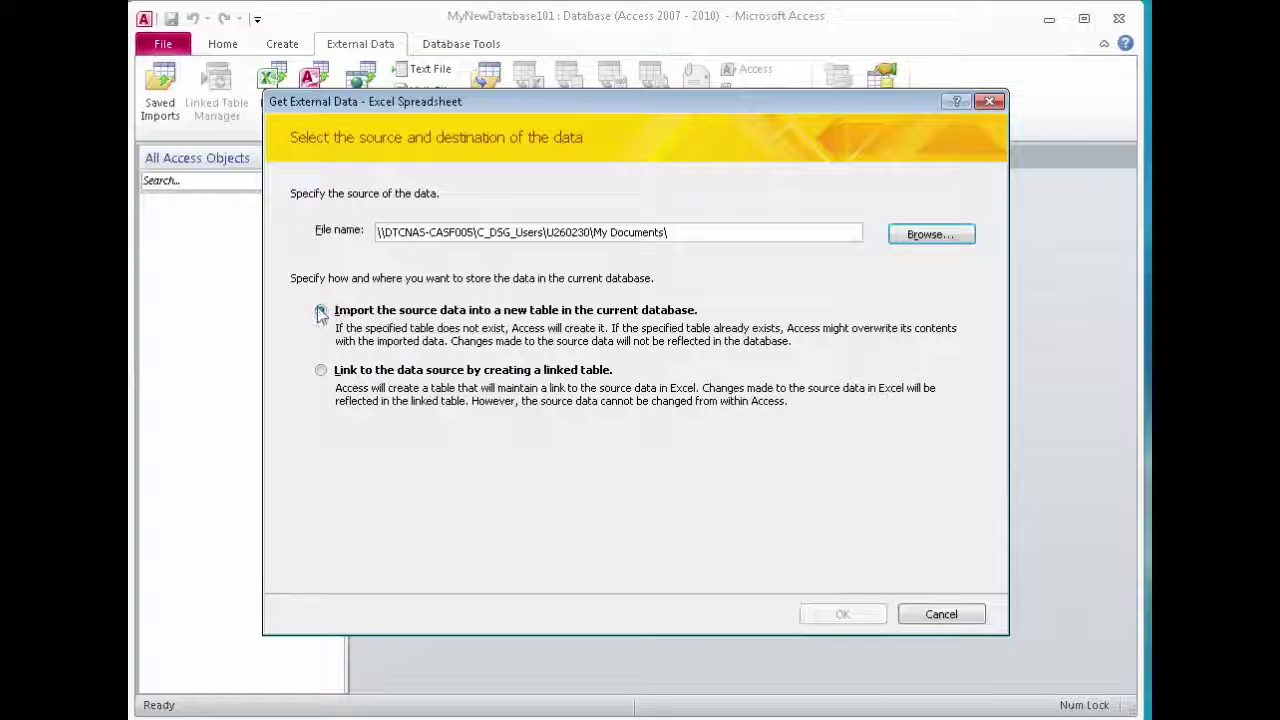
pyautogui.click(322, 371)
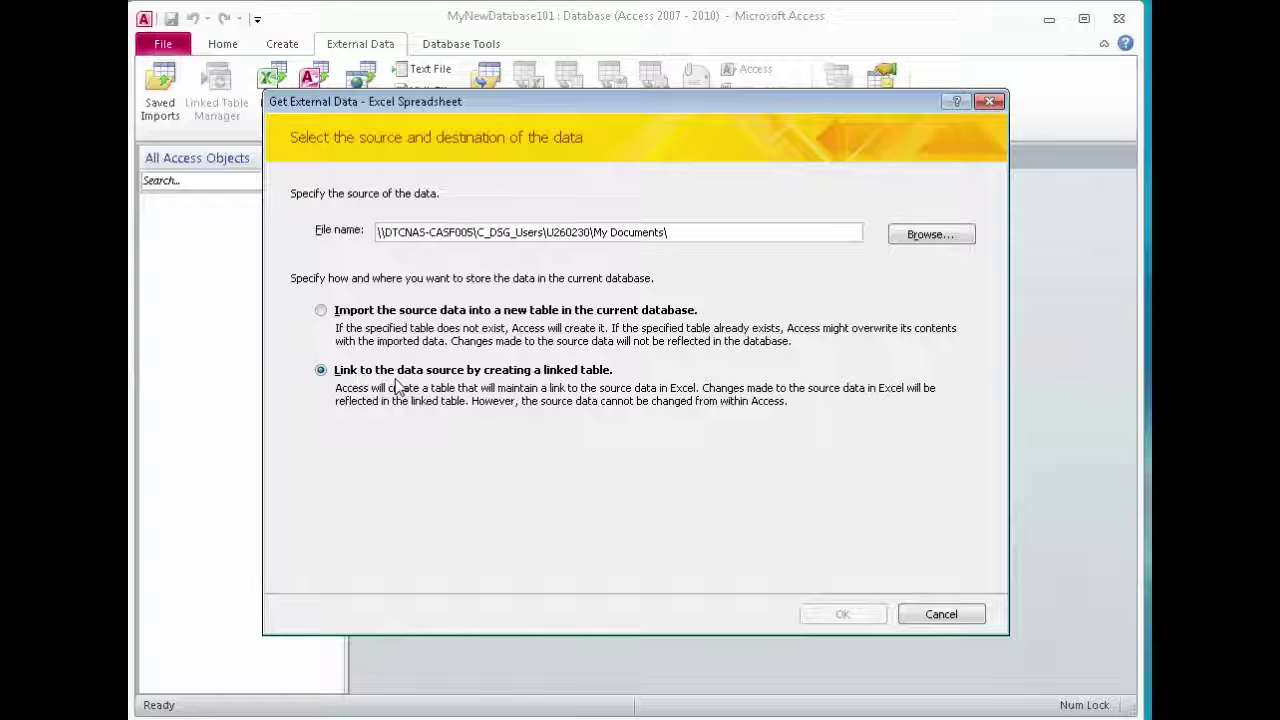
pyautogui.click(322, 311)
pyautogui.click(321, 370)
# Choose CUSTOMERS.xlsx from the Desktop as the source file and continue to the Link Spreadsheet Wizard.
pyautogui.click(922, 244)
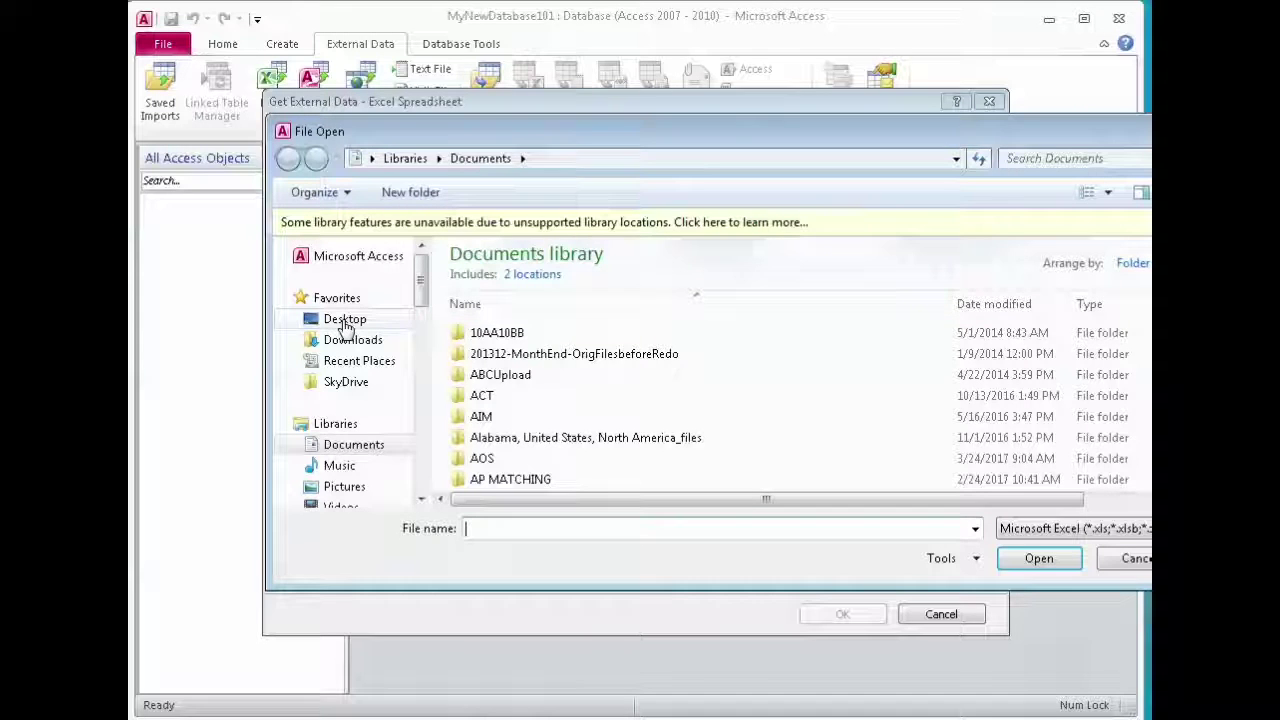
pyautogui.click(343, 320)
pyautogui.click(793, 399)
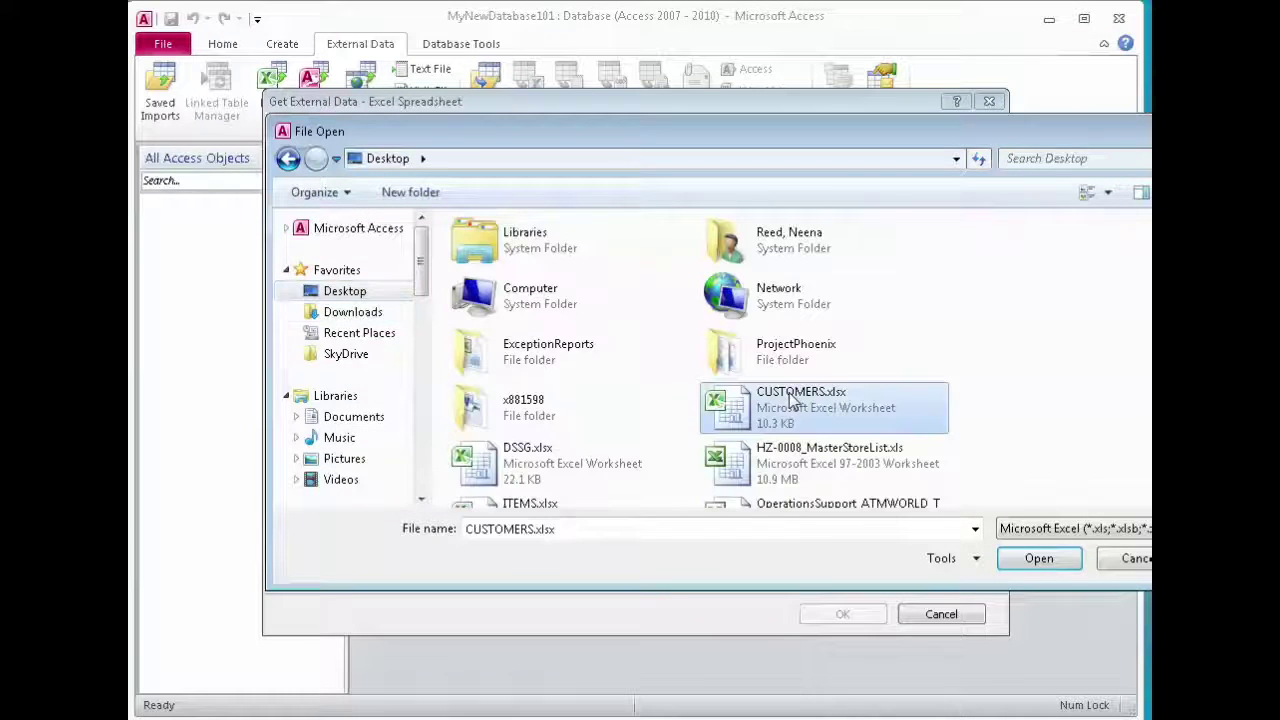
pyautogui.click(791, 394)
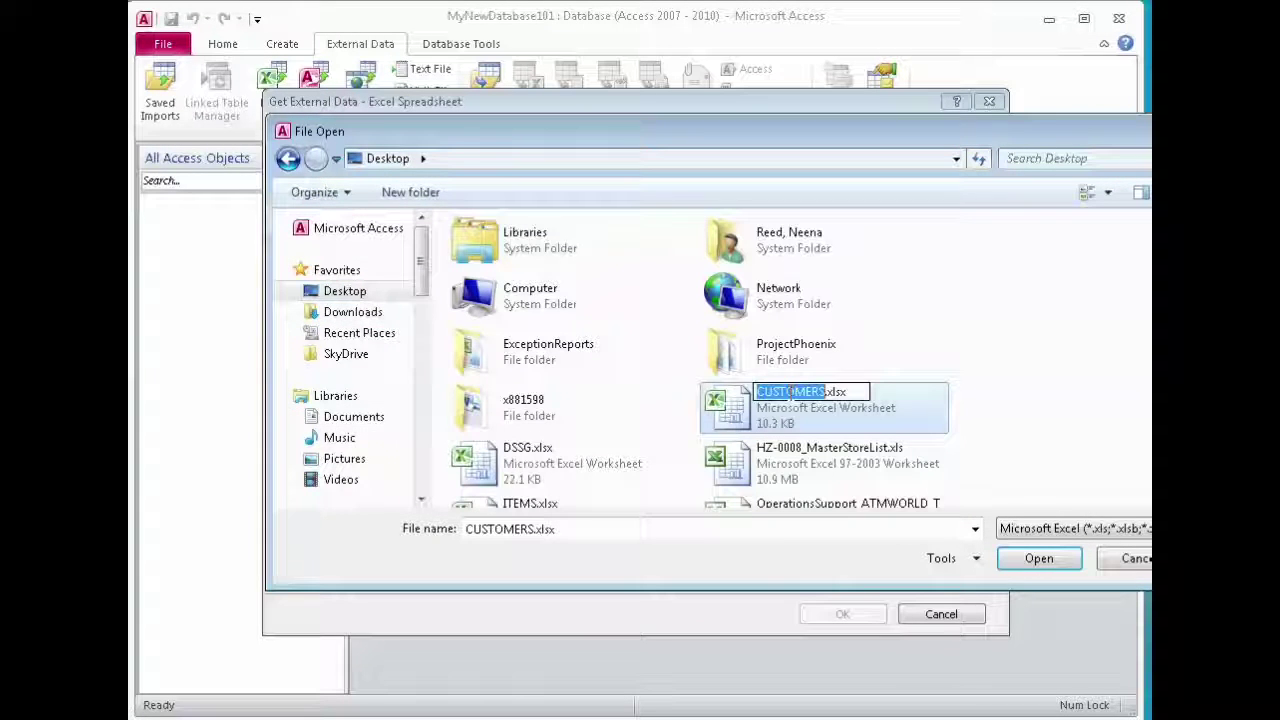
pyautogui.click(787, 421)
pyautogui.doubleClick(786, 423)
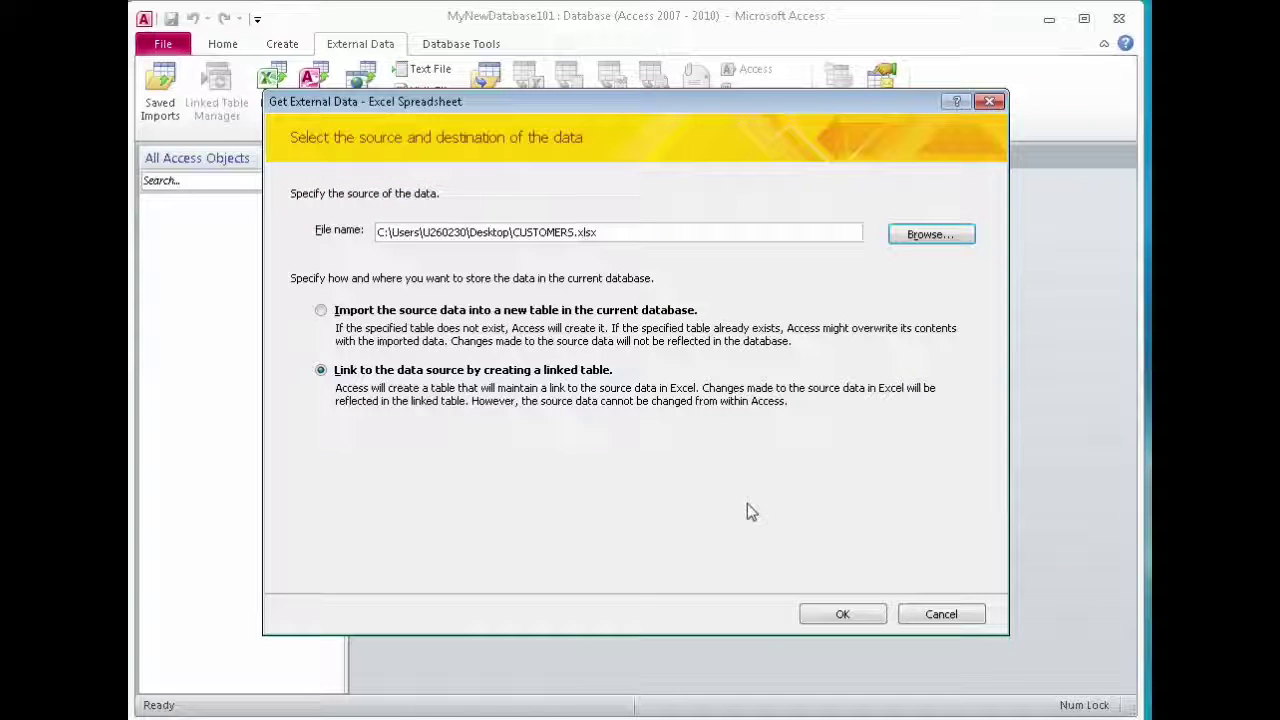
pyautogui.click(840, 615)
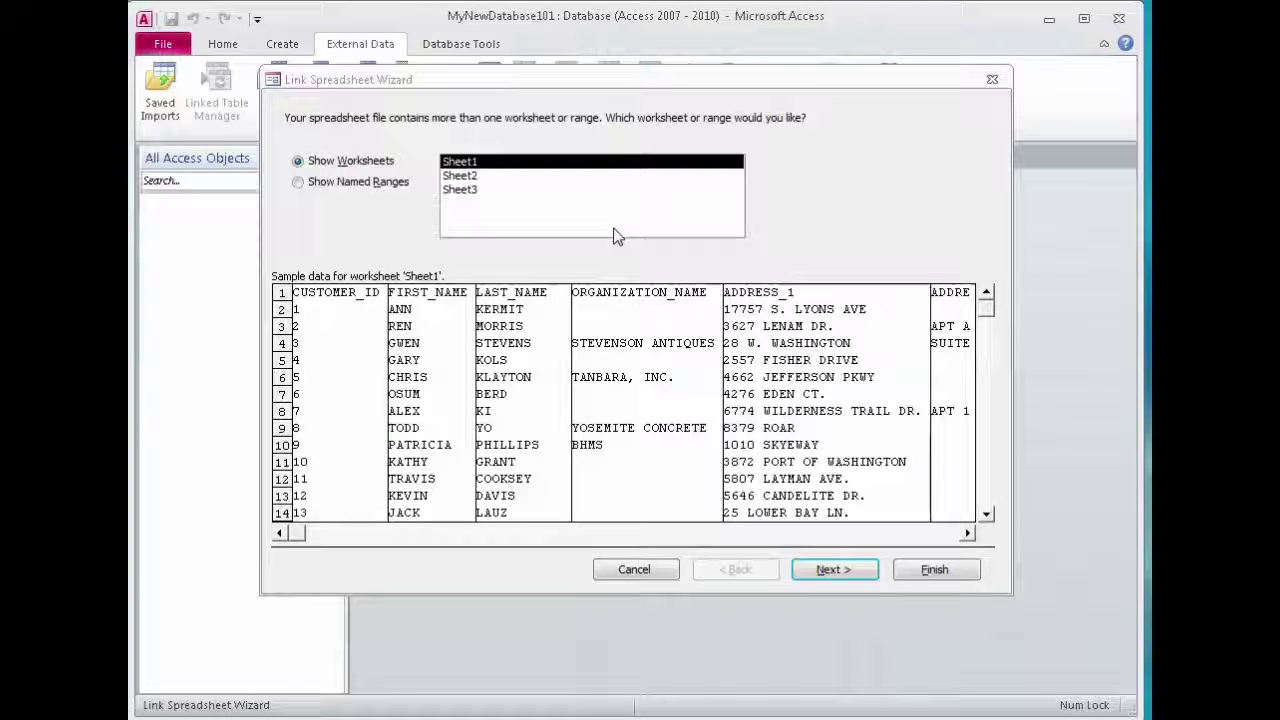
# Pick Sheet1 as the worksheet to link and use its first row as column headings.
pyautogui.click(470, 177)
pyautogui.click(473, 191)
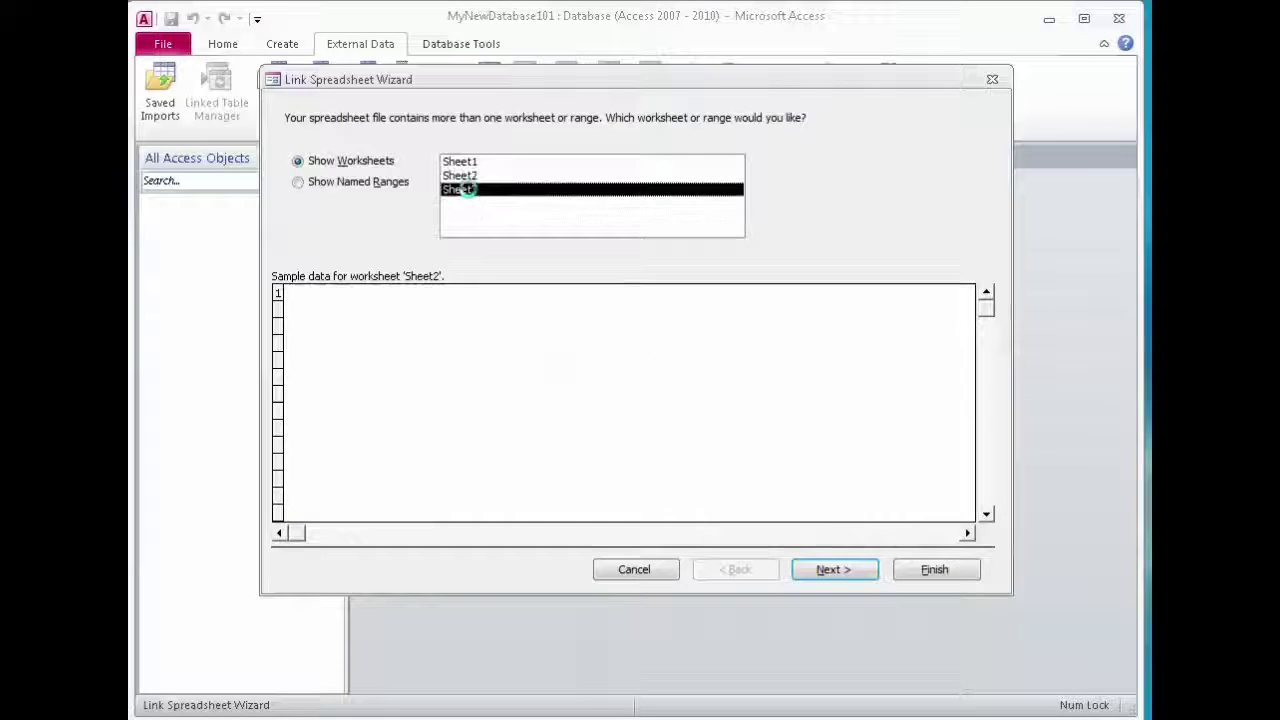
pyautogui.click(467, 163)
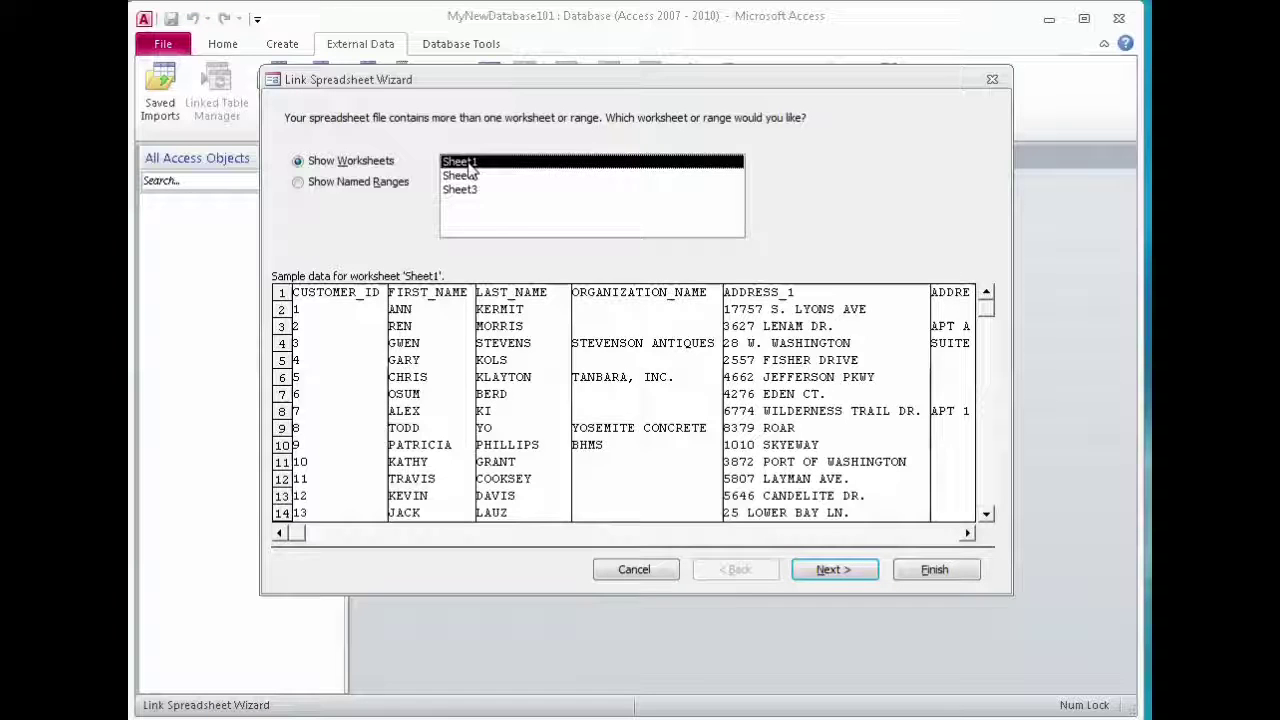
pyautogui.click(832, 569)
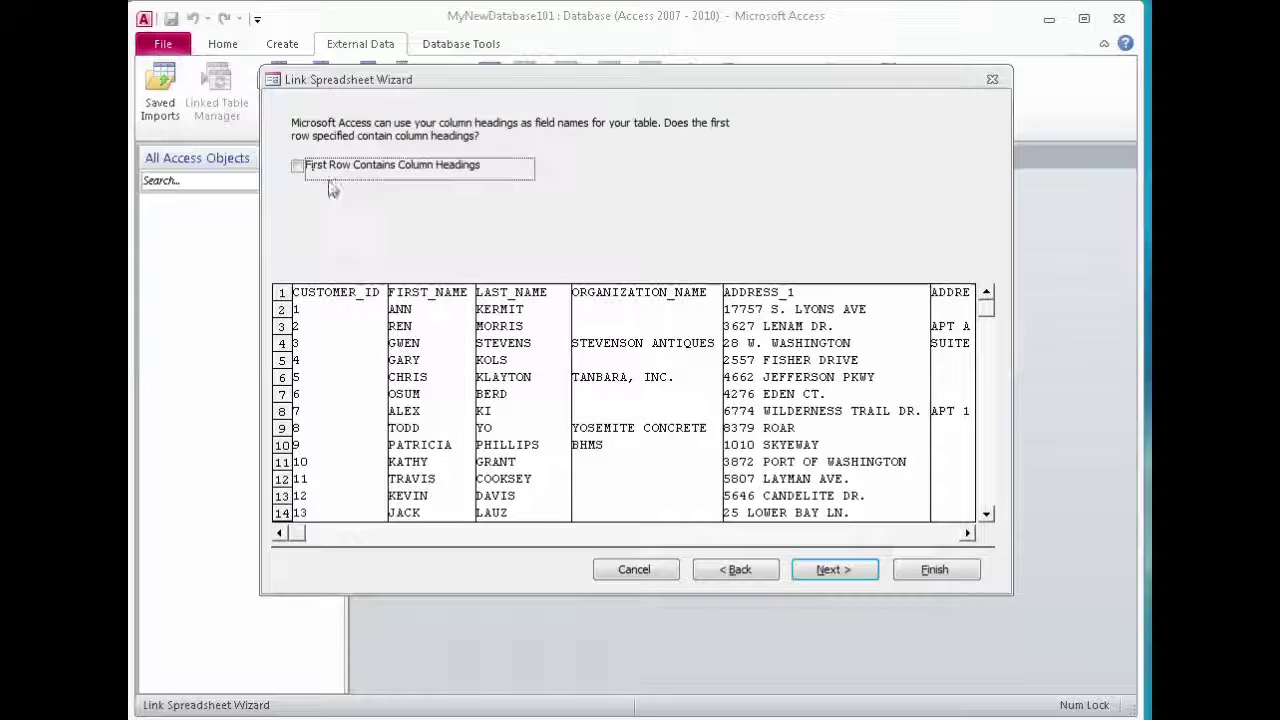
pyautogui.click(299, 171)
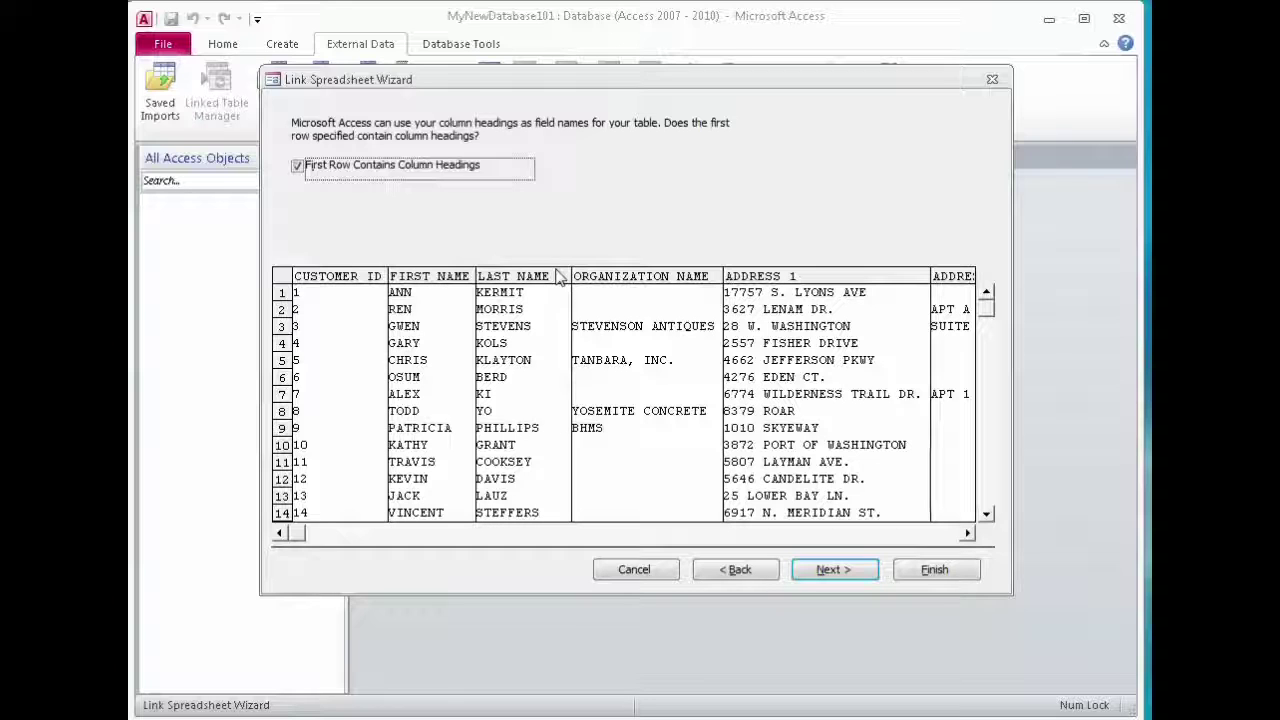
pyautogui.click(825, 568)
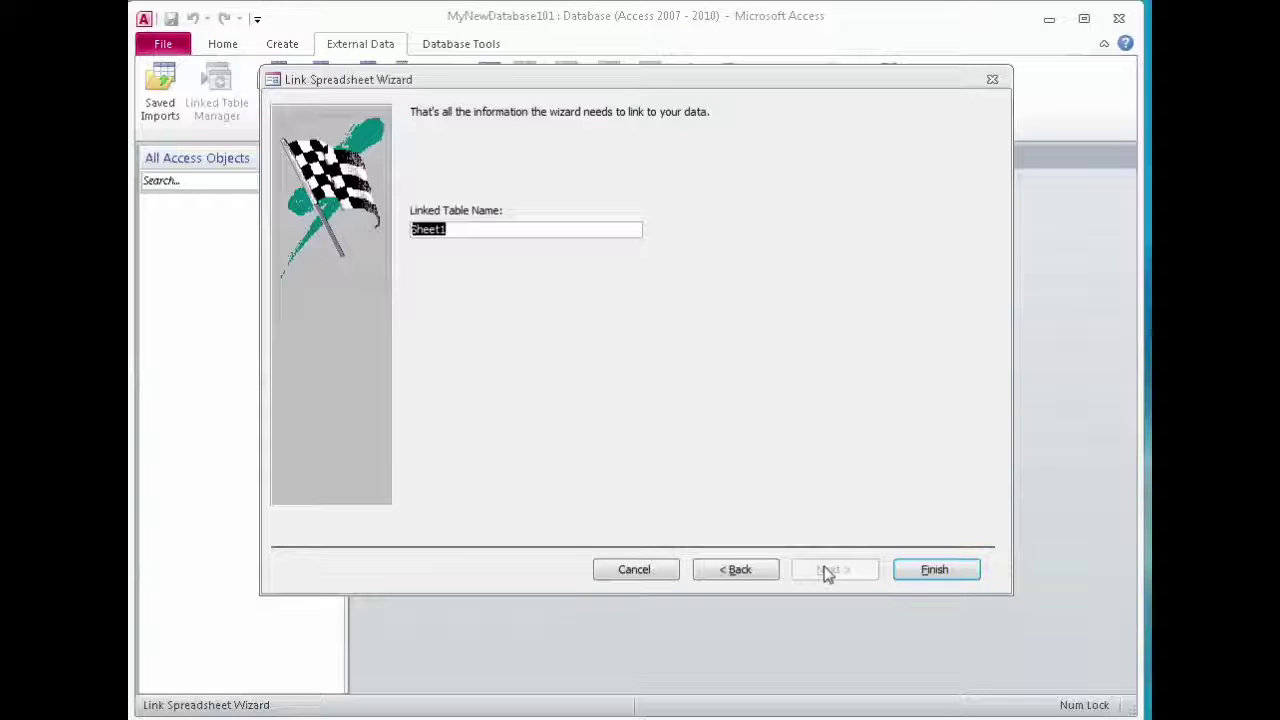
# Name the linked table T_CUSTOMERS and finish the link.
pyautogui.click(476, 231)
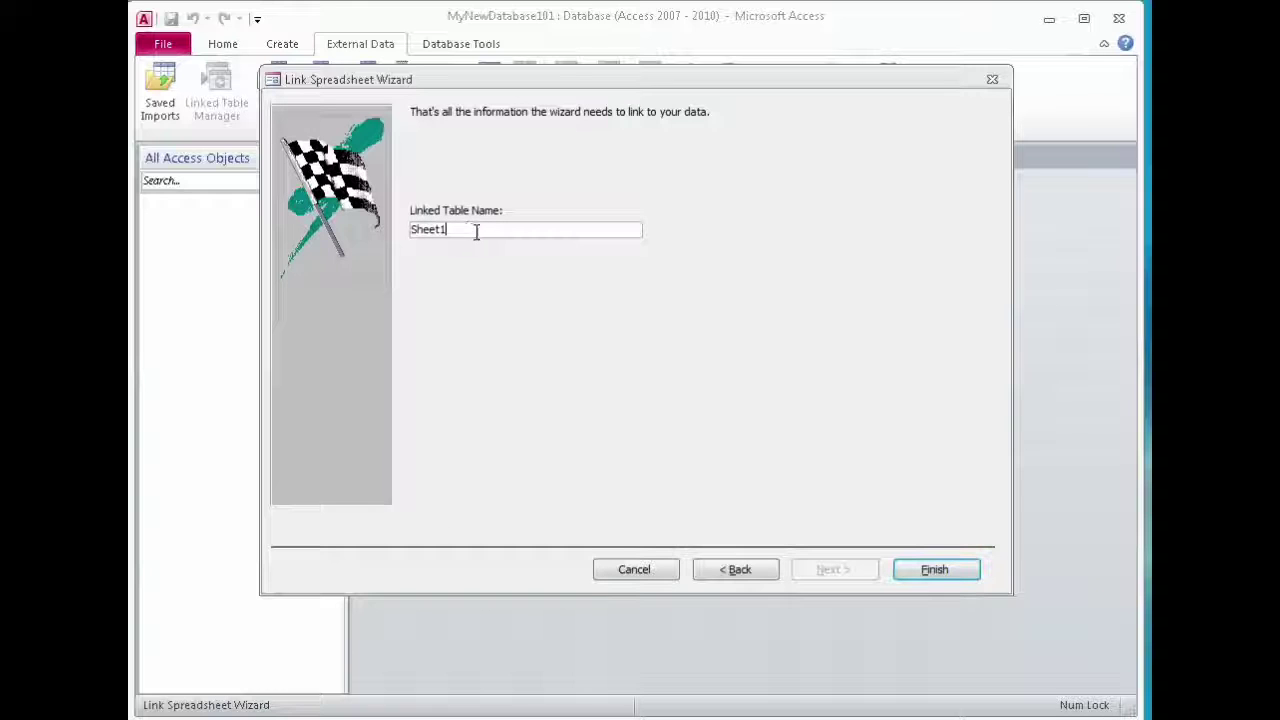
pyautogui.moveTo(476, 231); pyautogui.dragTo(414, 229)
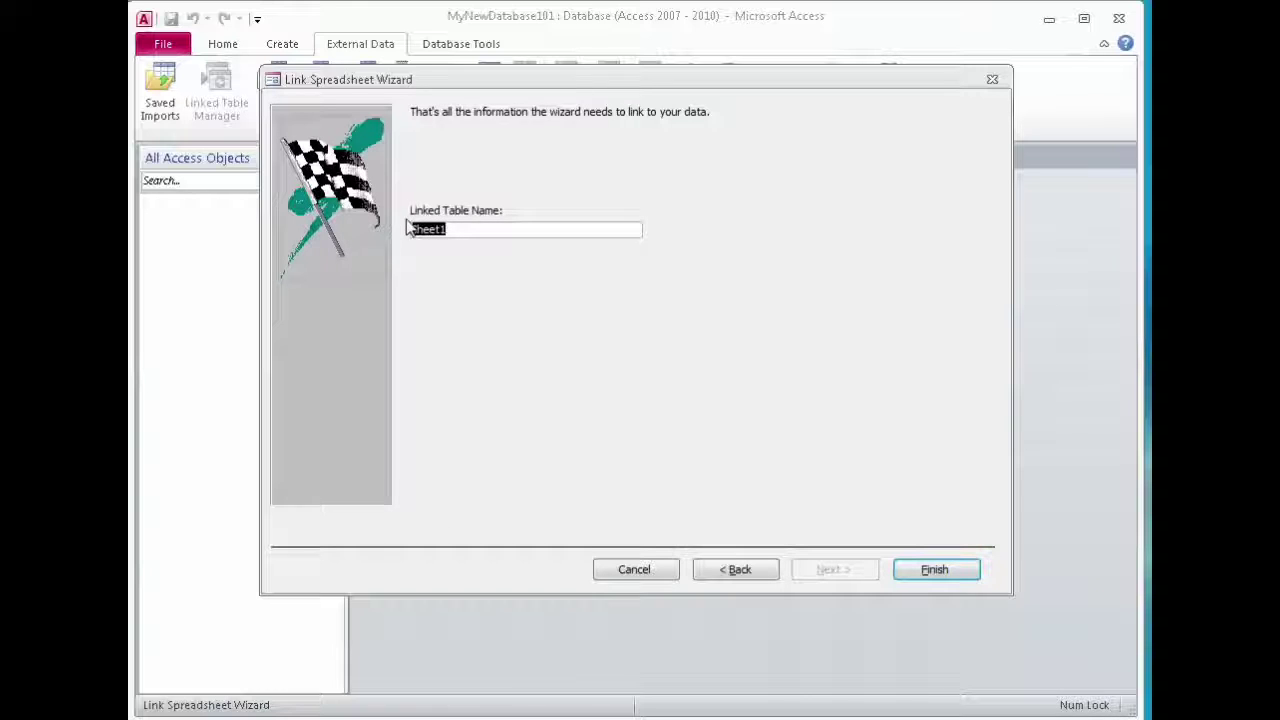
pyautogui.press('capslock')
pyautogui.write('T')
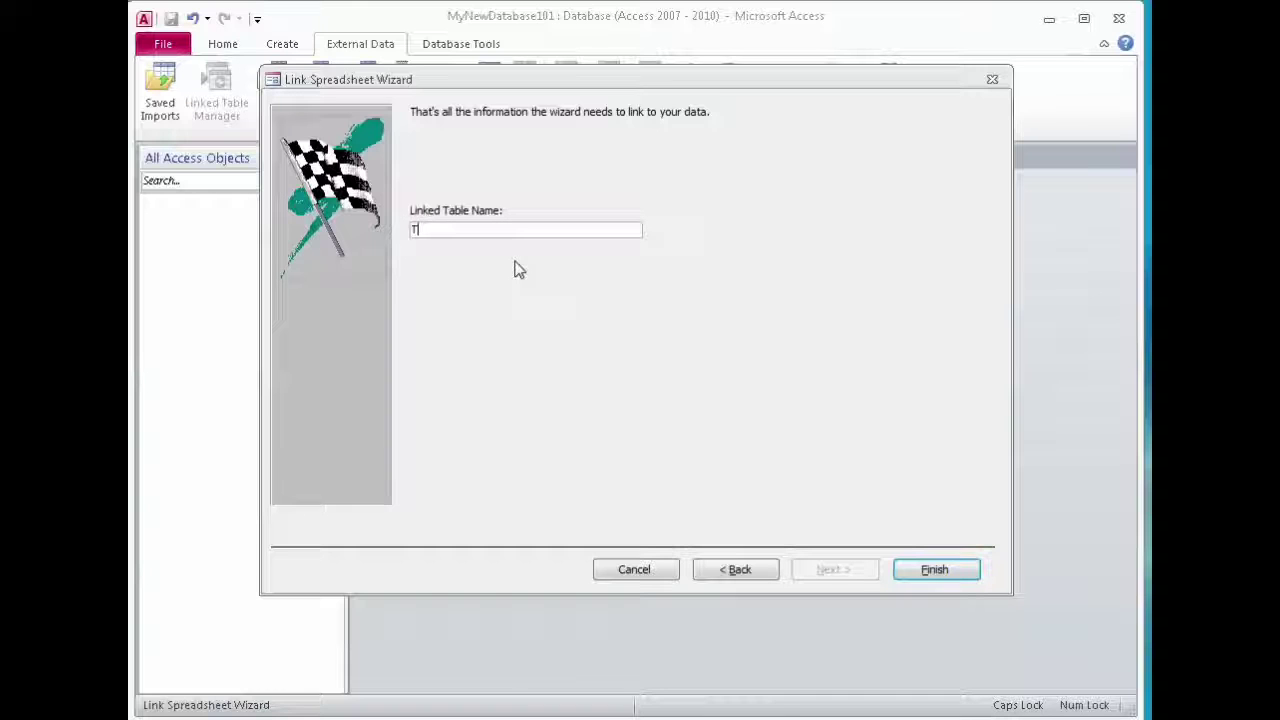
pyautogui.write('_CUSTOMER')
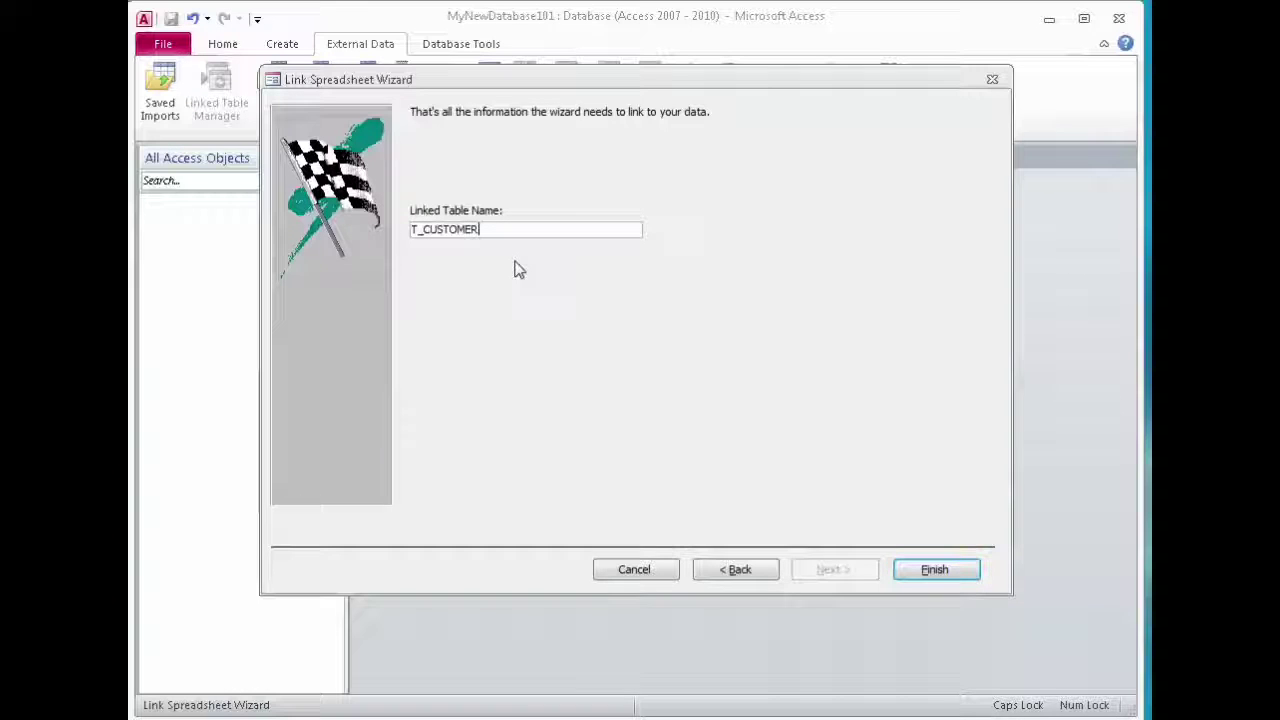
pyautogui.write('S')
pyautogui.click(925, 570)
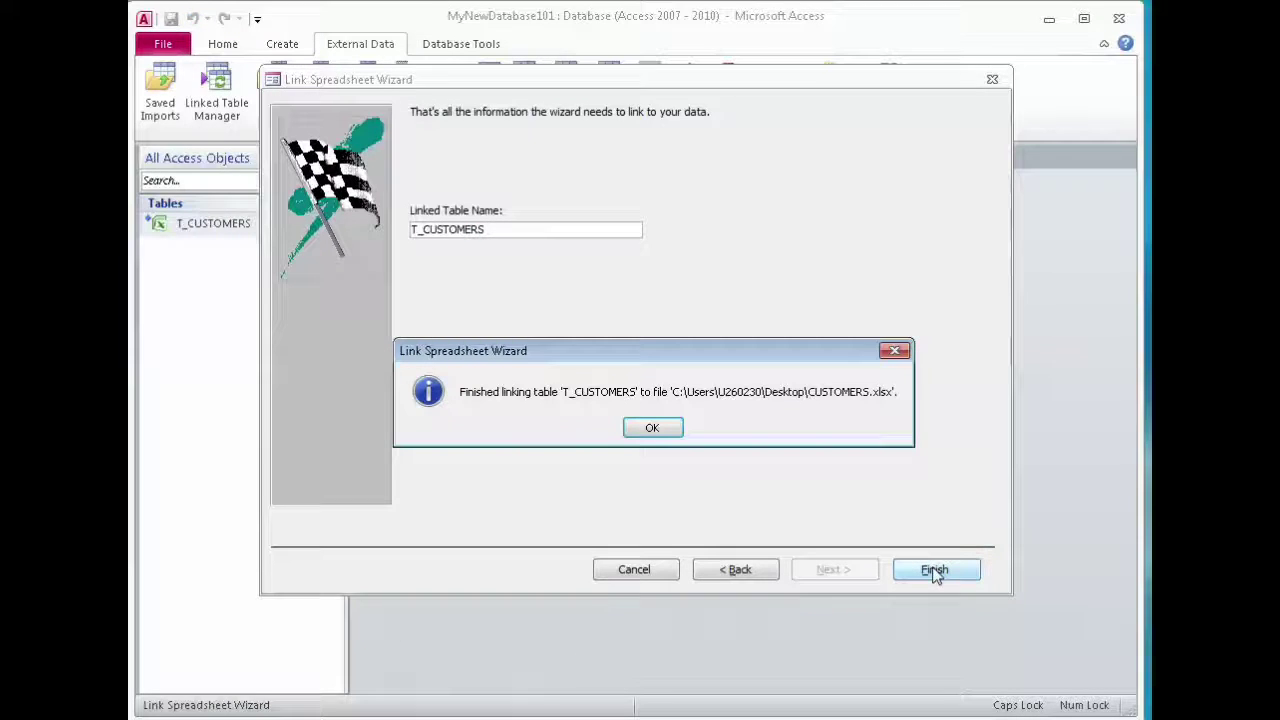
pyautogui.click(655, 428)
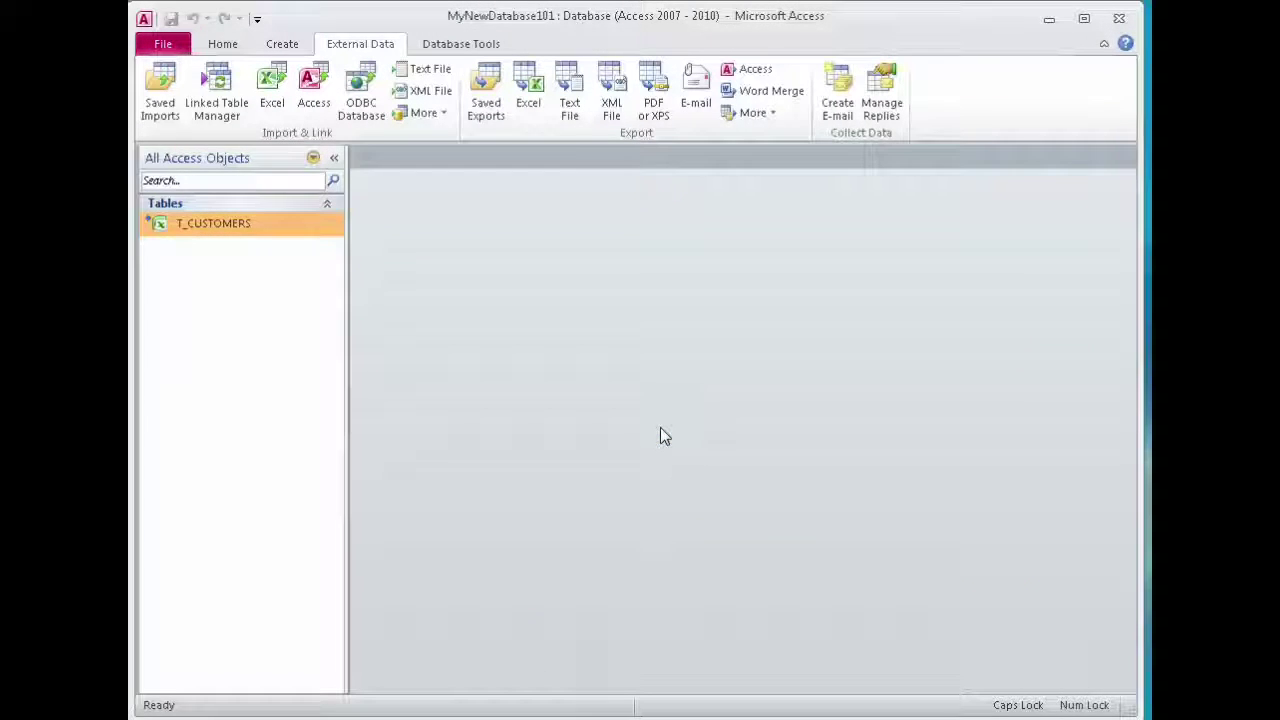
# Start linking another Excel spreadsheet as a linked table, using ITEMS.xlsx from the Desktop as the source.
pyautogui.click(272, 88)
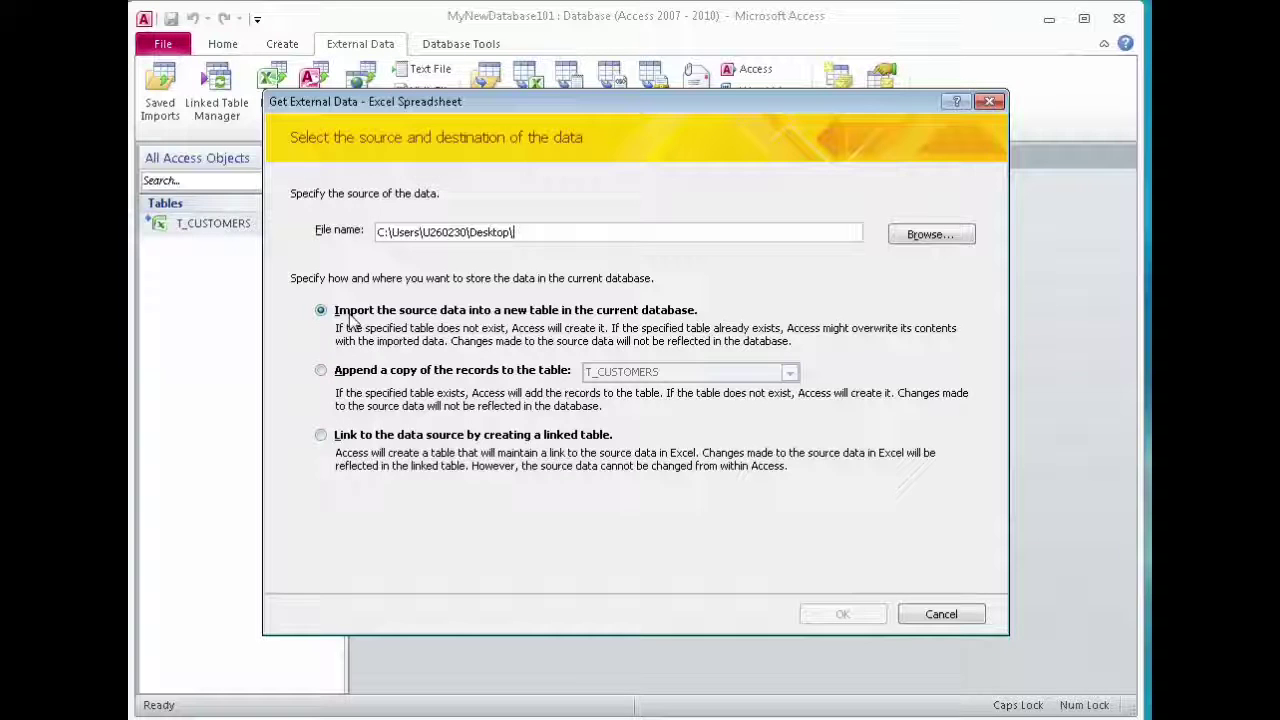
pyautogui.click(321, 372)
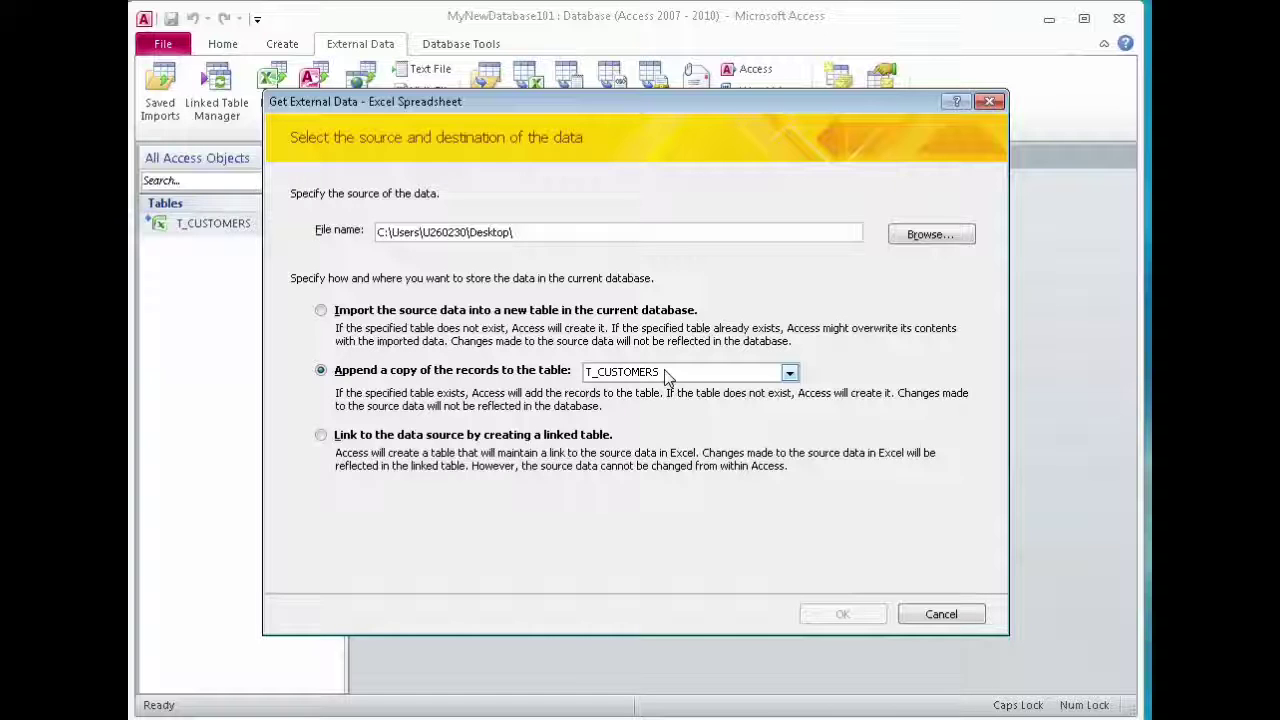
pyautogui.click(320, 435)
pyautogui.click(931, 234)
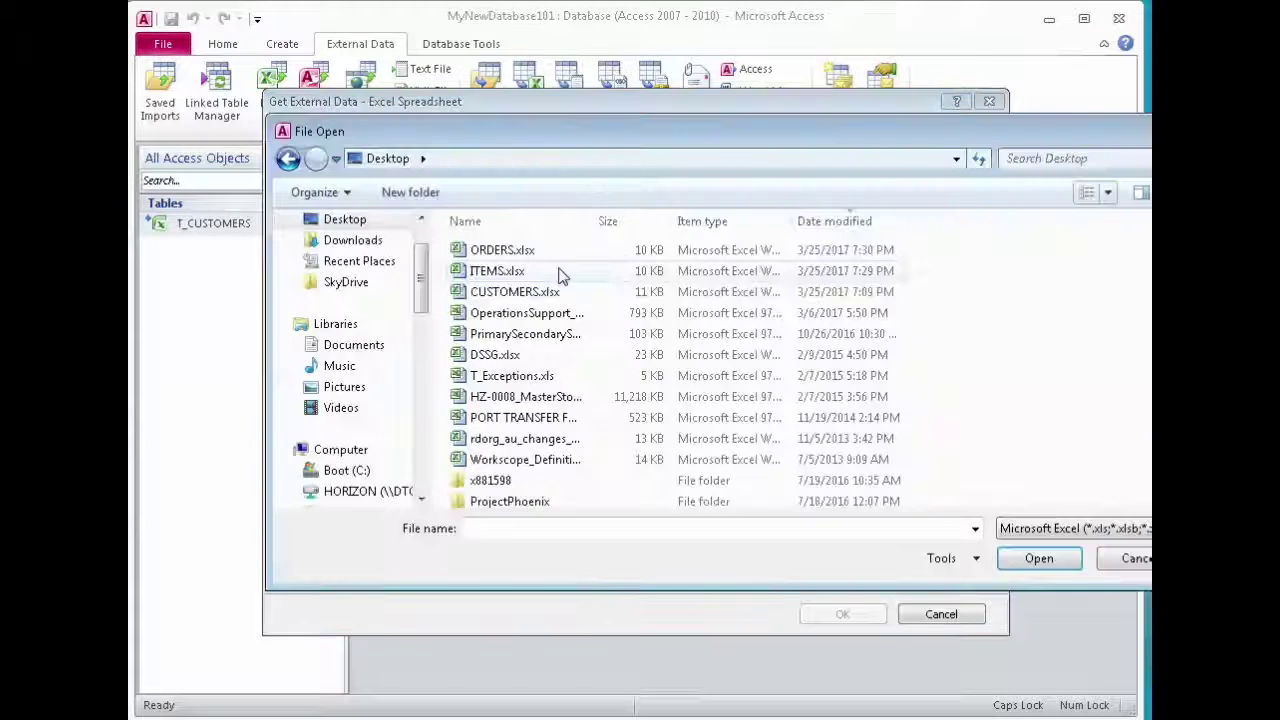
pyautogui.doubleClick(503, 273)
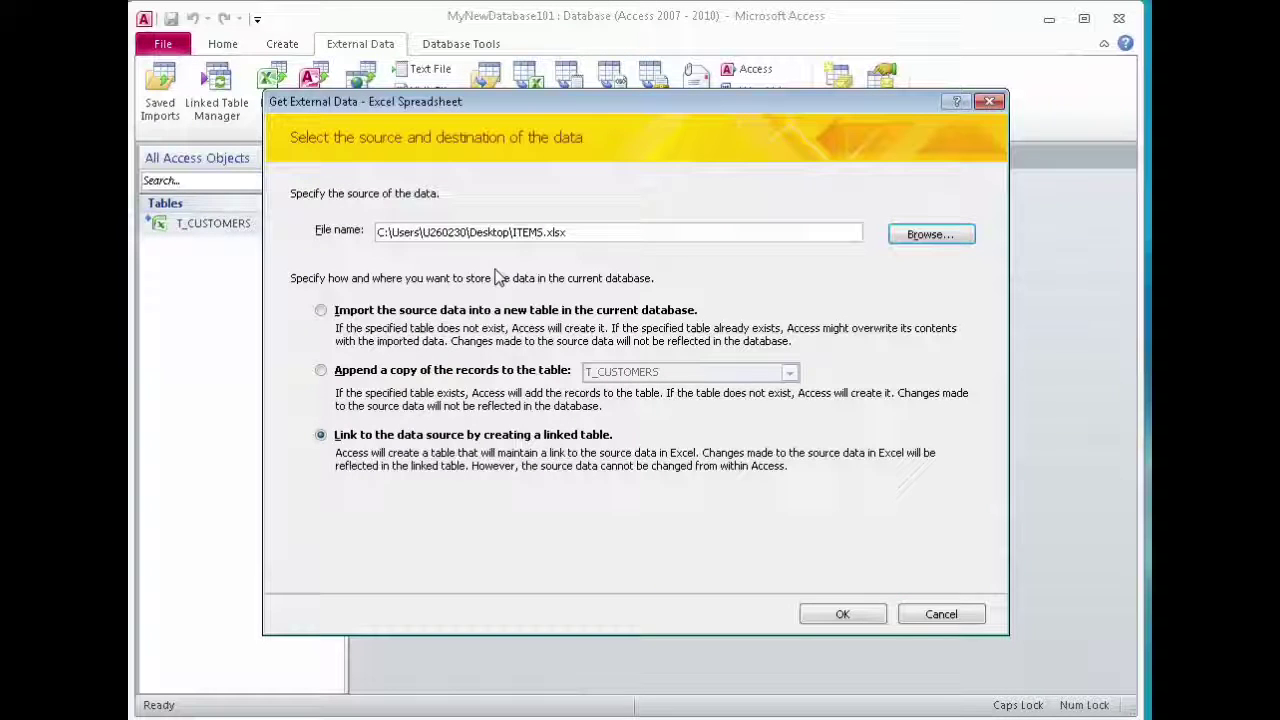
pyautogui.click(838, 614)
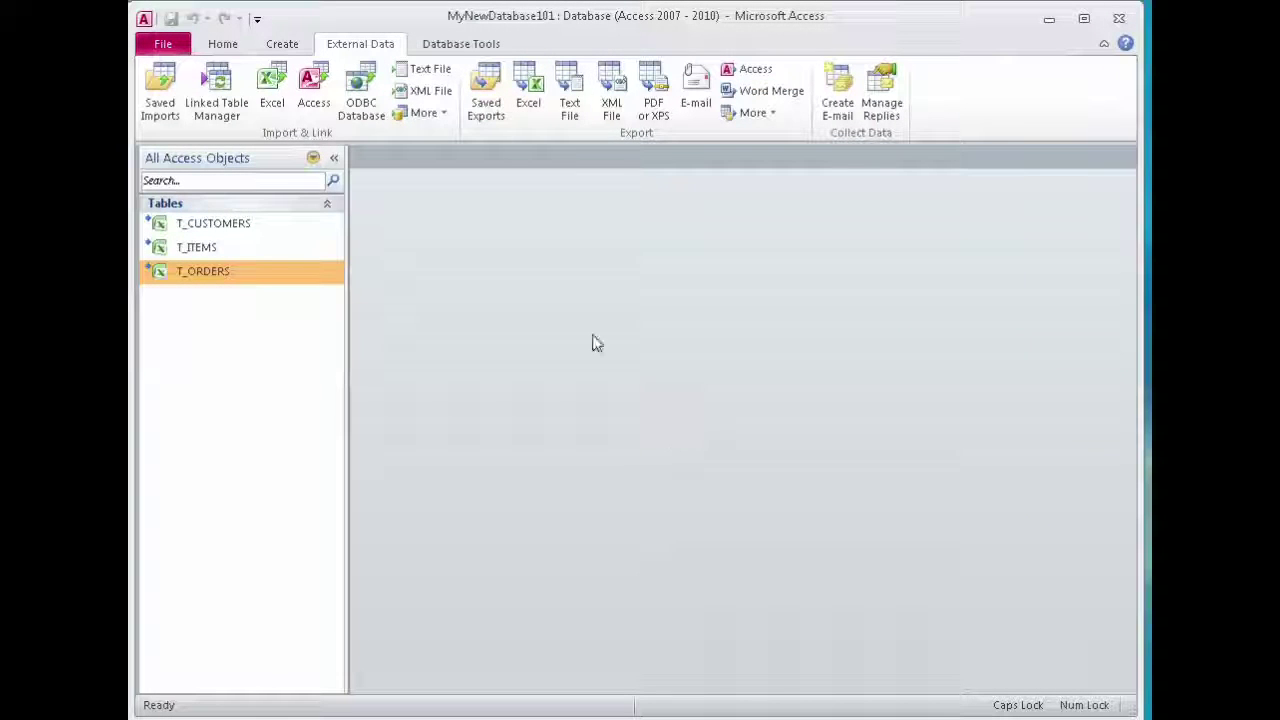
# Open the T_CUSTOMERS table to view its linked records, and close it.
pyautogui.moveTo(153, 276)
pyautogui.click(214, 224)
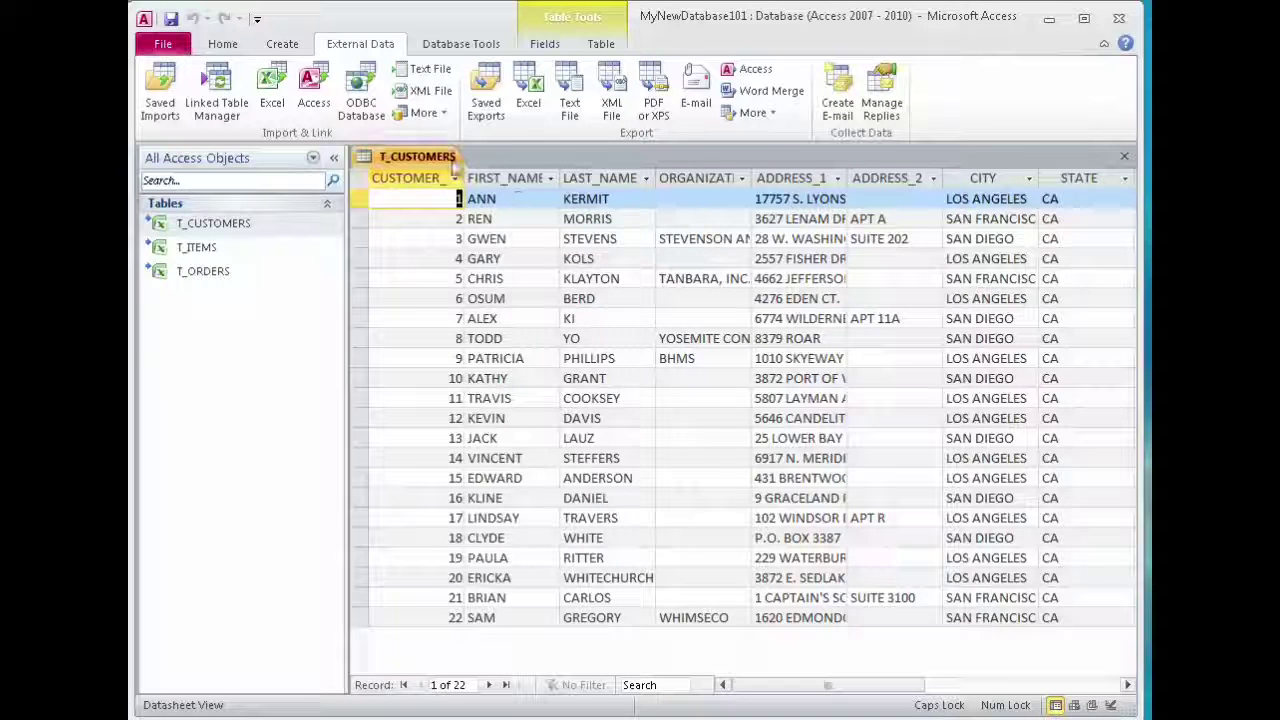
pyautogui.rightClick(412, 154)
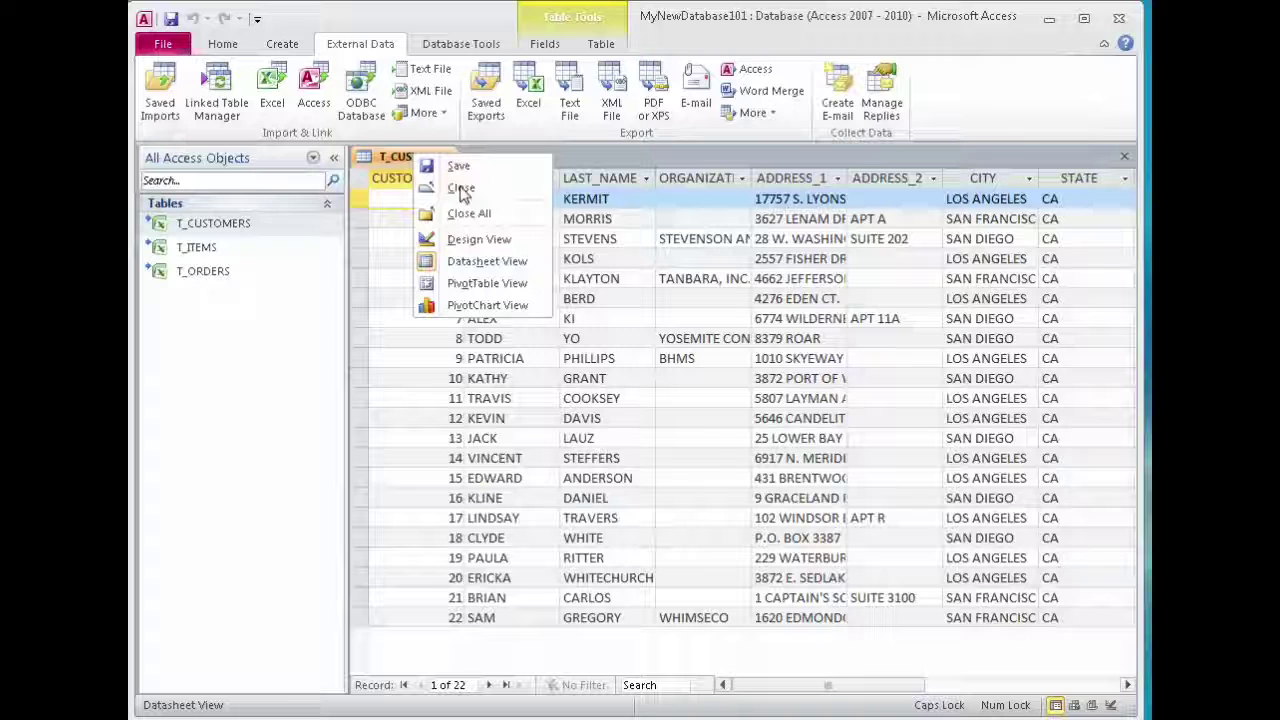
pyautogui.click(461, 189)
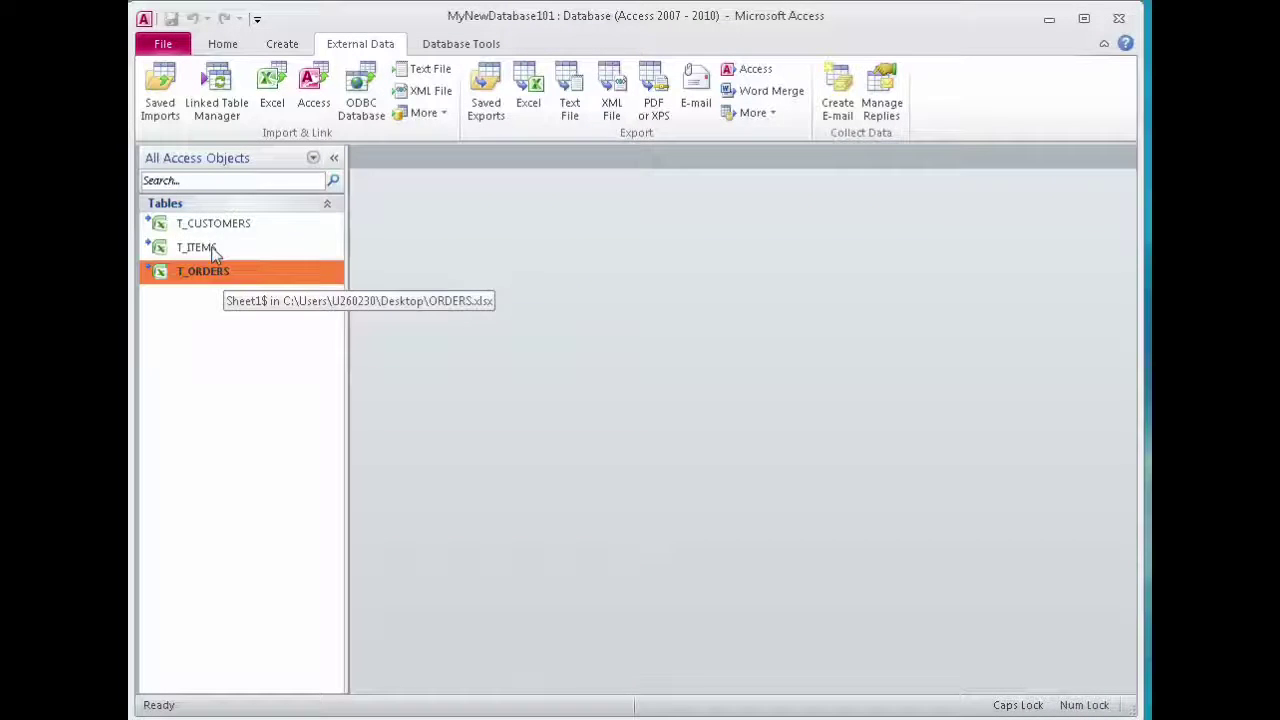
# Open the linked T_ITEMS table in Design View despite its design being read-only.
pyautogui.click(220, 252)
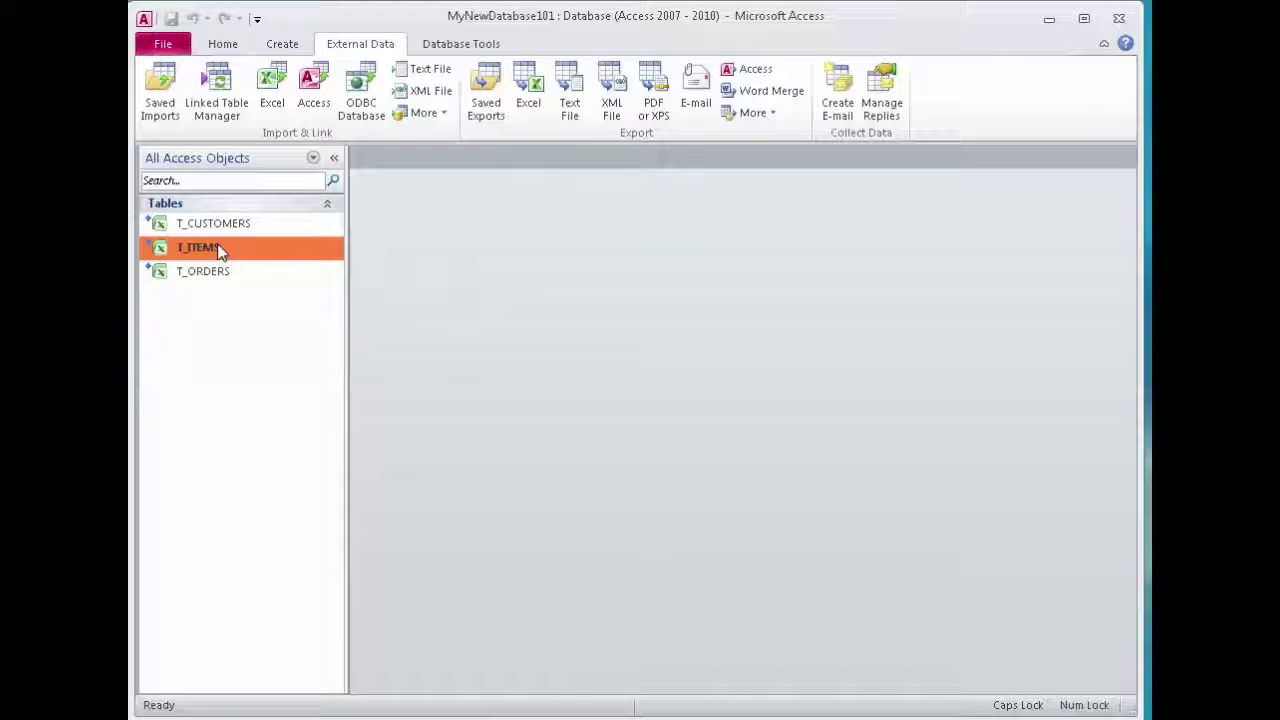
pyautogui.rightClick(218, 246)
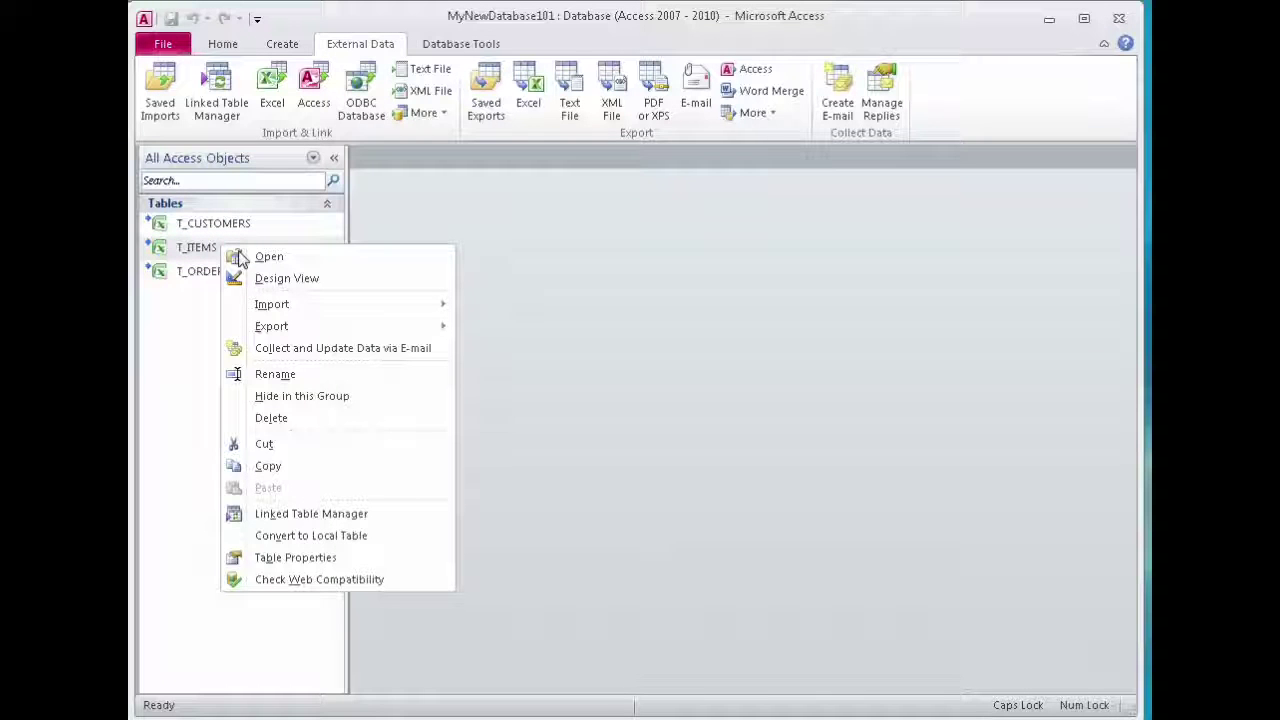
pyautogui.click(275, 280)
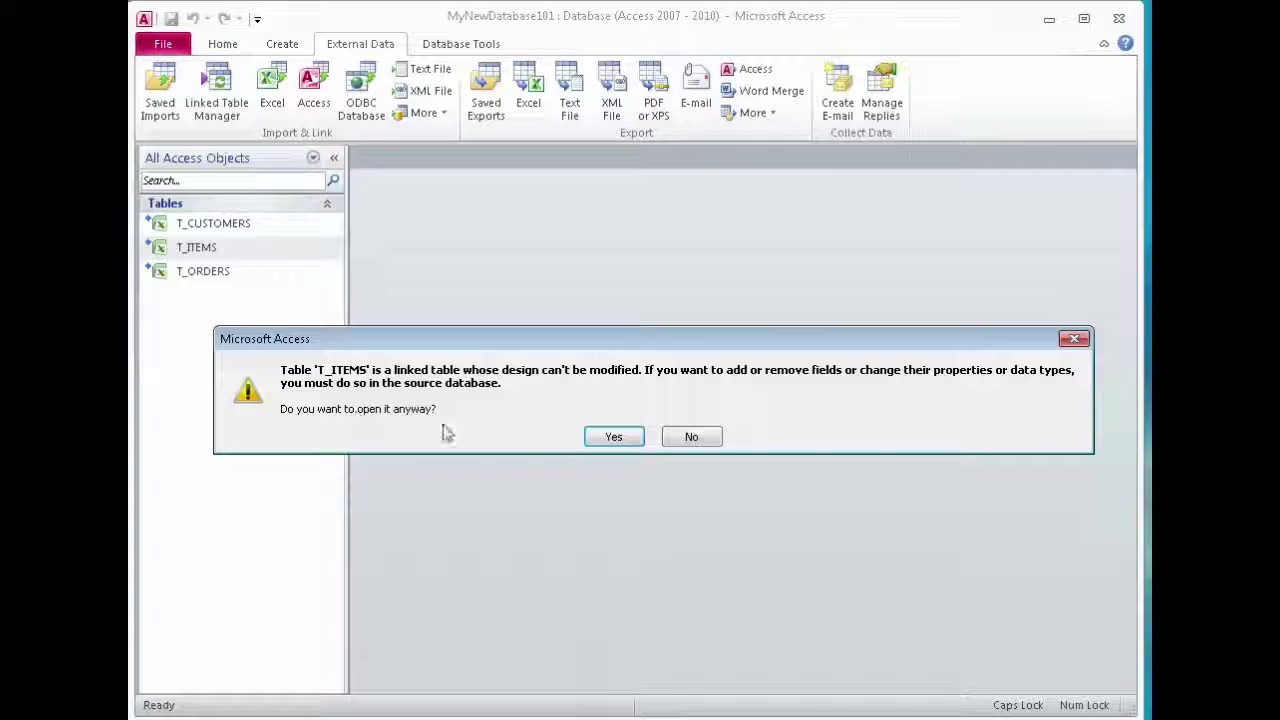
pyautogui.click(597, 437)
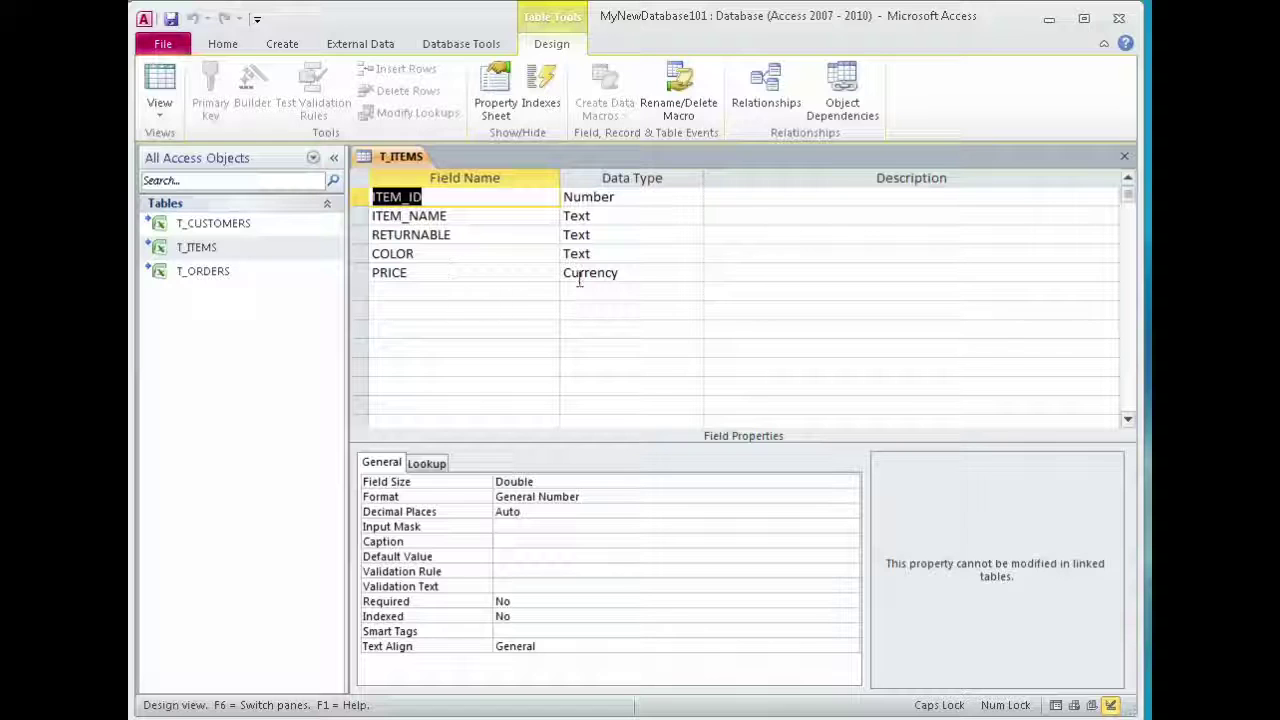
# Examine the PRICE field's data type and the available Format options without changing them.
pyautogui.click(640, 274)
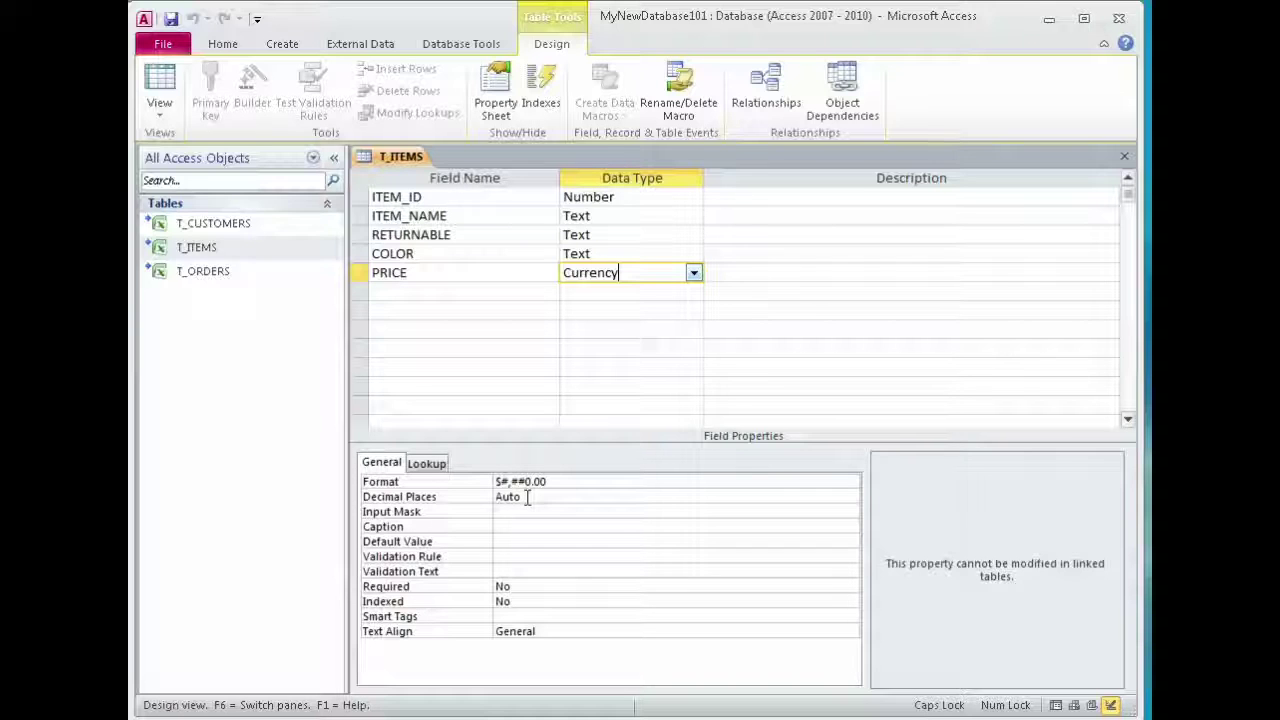
pyautogui.click(590, 483)
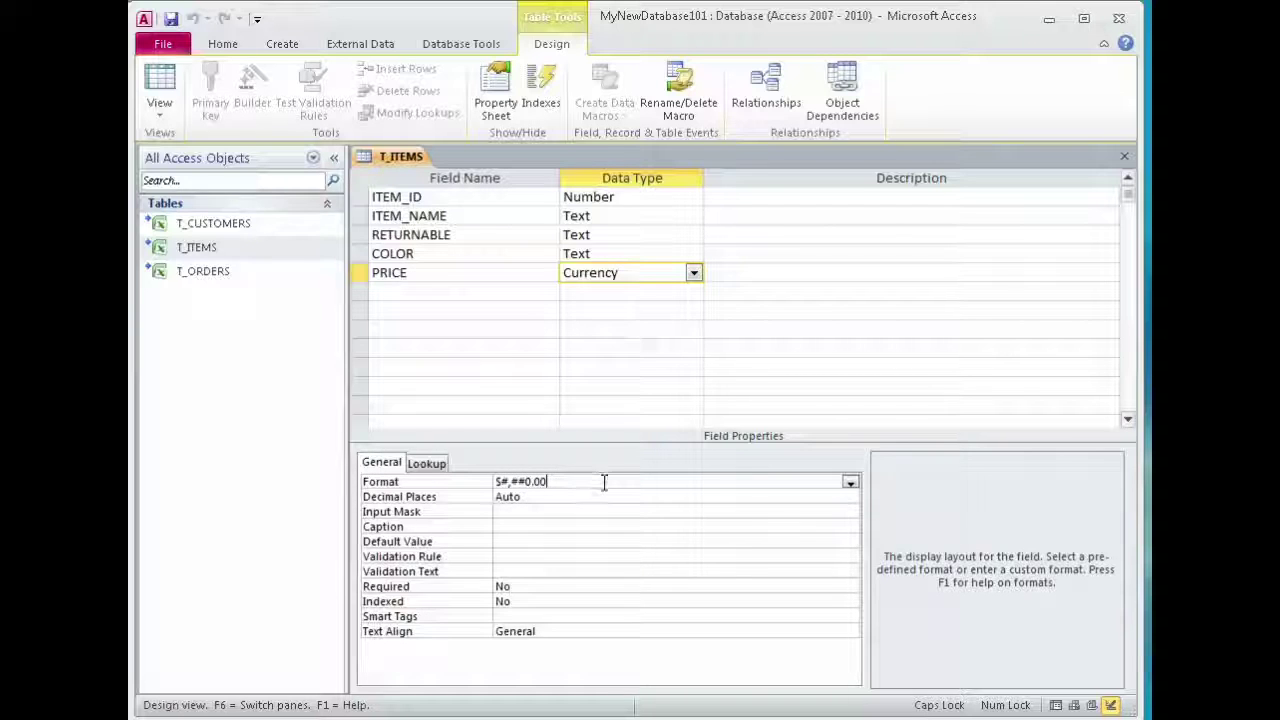
pyautogui.click(850, 483)
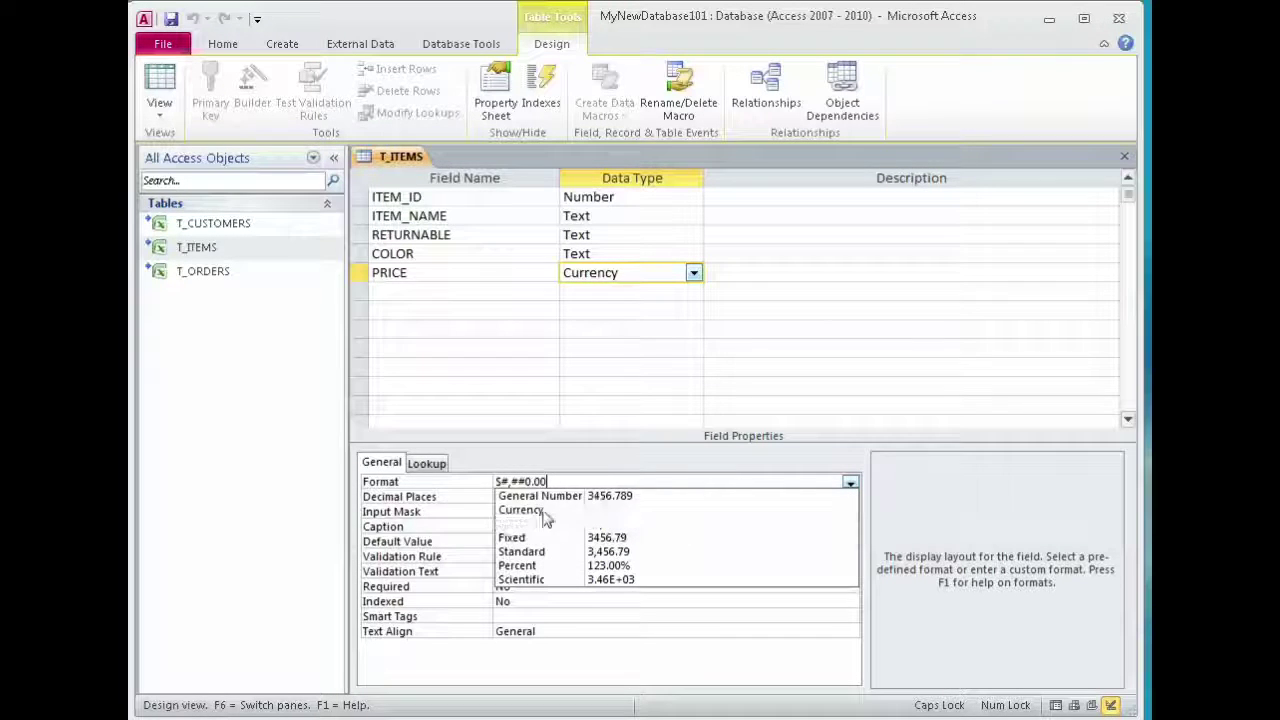
pyautogui.click(450, 292)
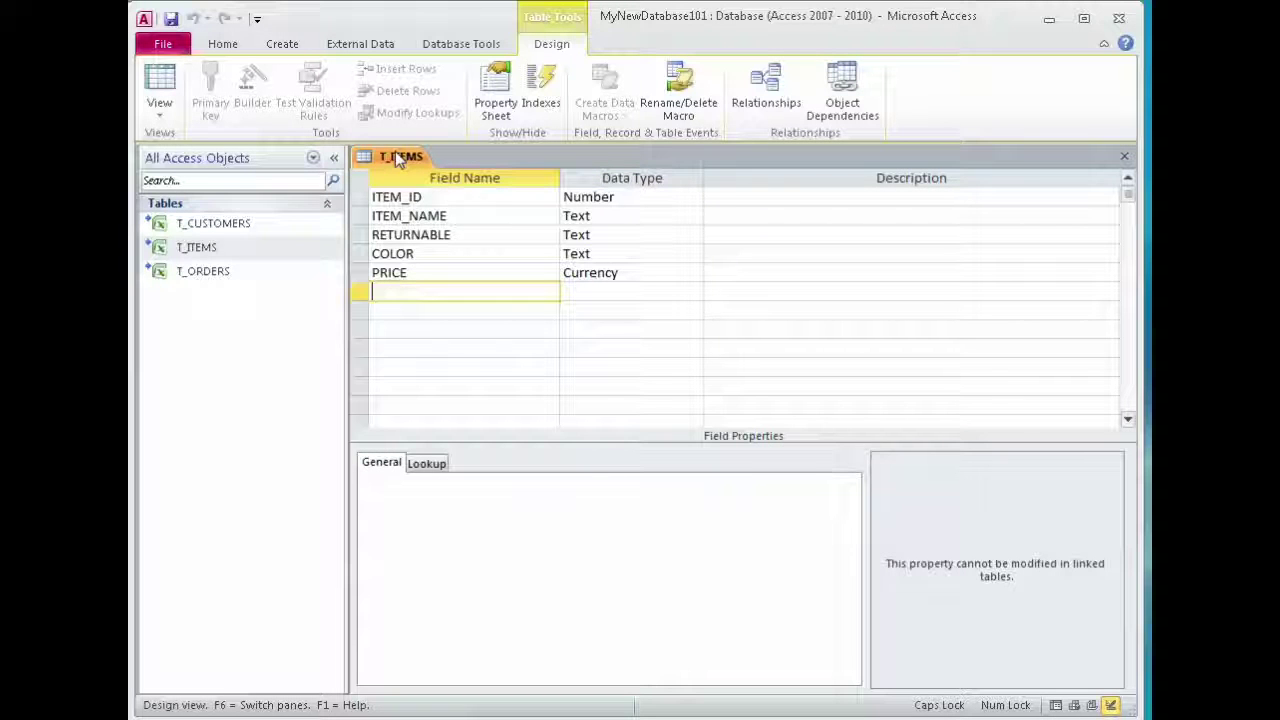
# Close the T_ITEMS design and start importing CUSTOMERS.xlsx from the Desktop into a new table in the database.
pyautogui.rightClick(395, 157)
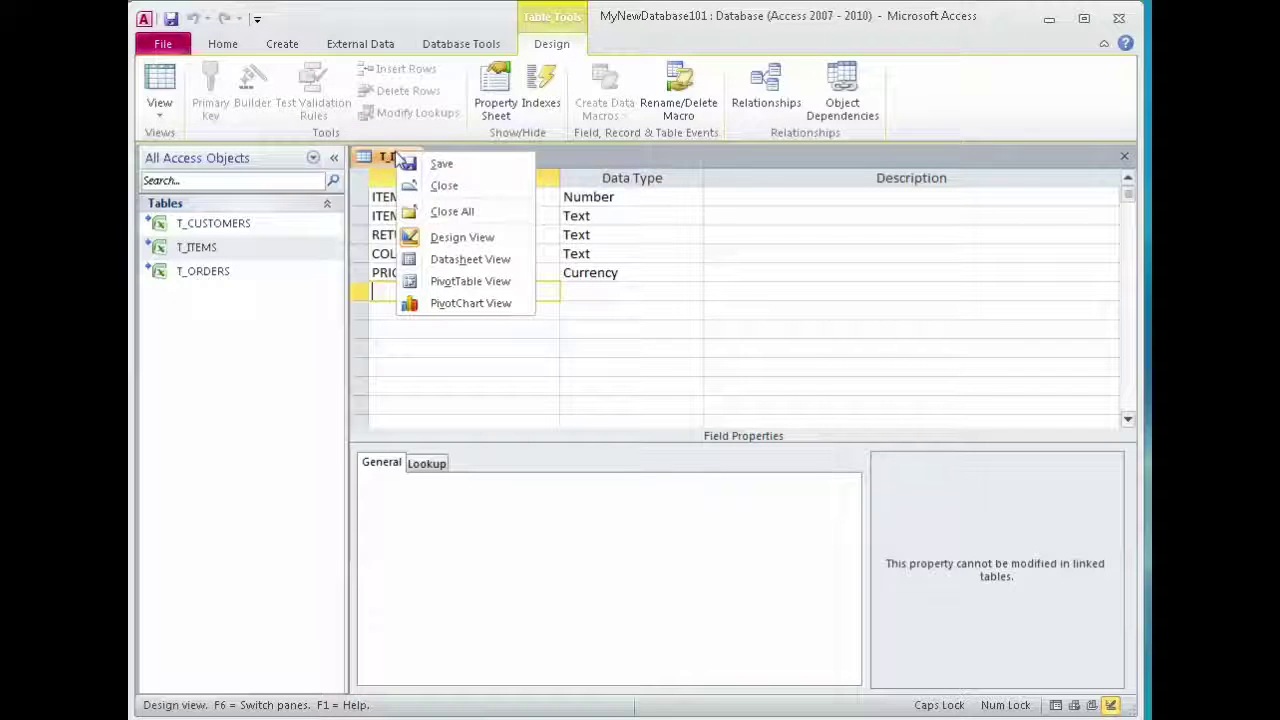
pyautogui.click(441, 187)
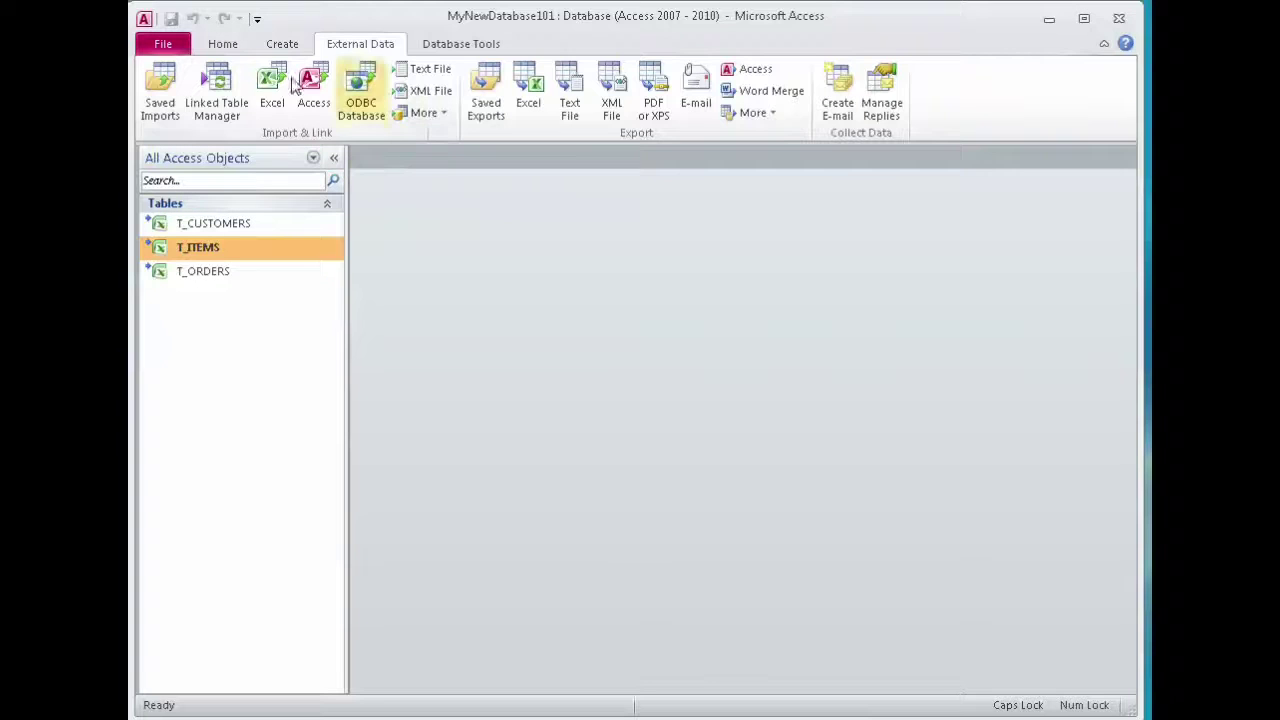
pyautogui.click(275, 80)
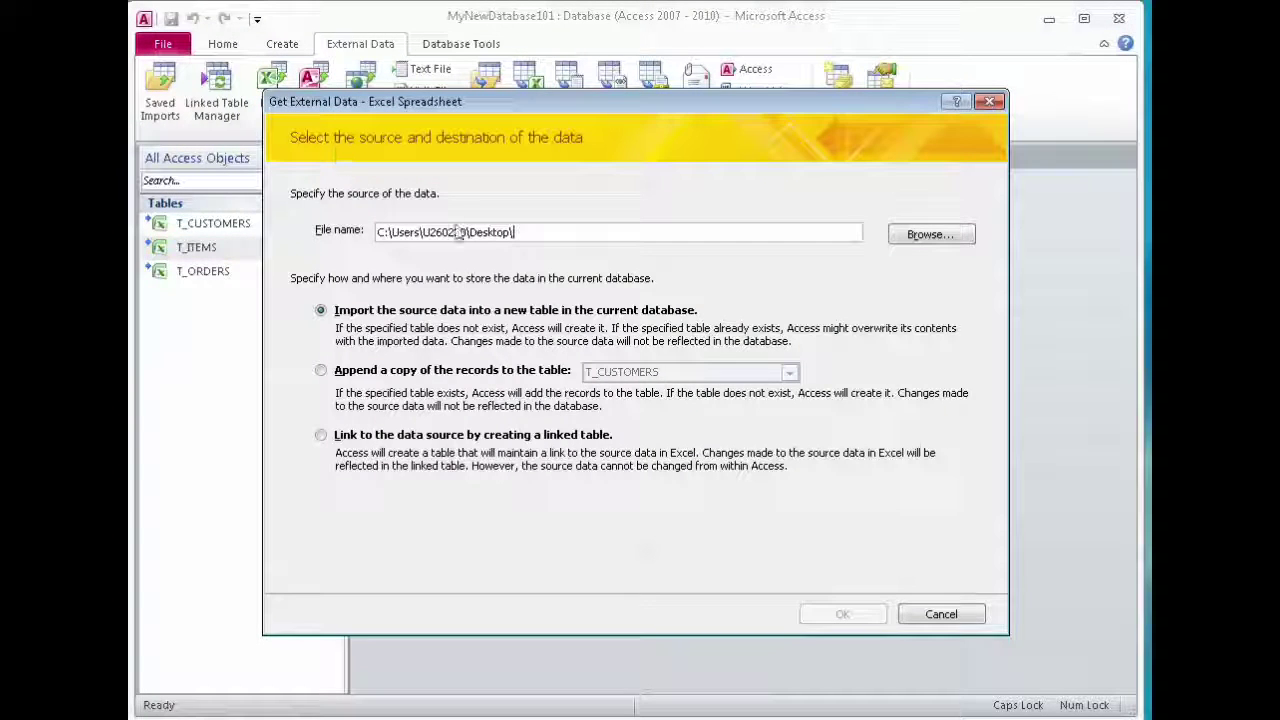
pyautogui.click(930, 236)
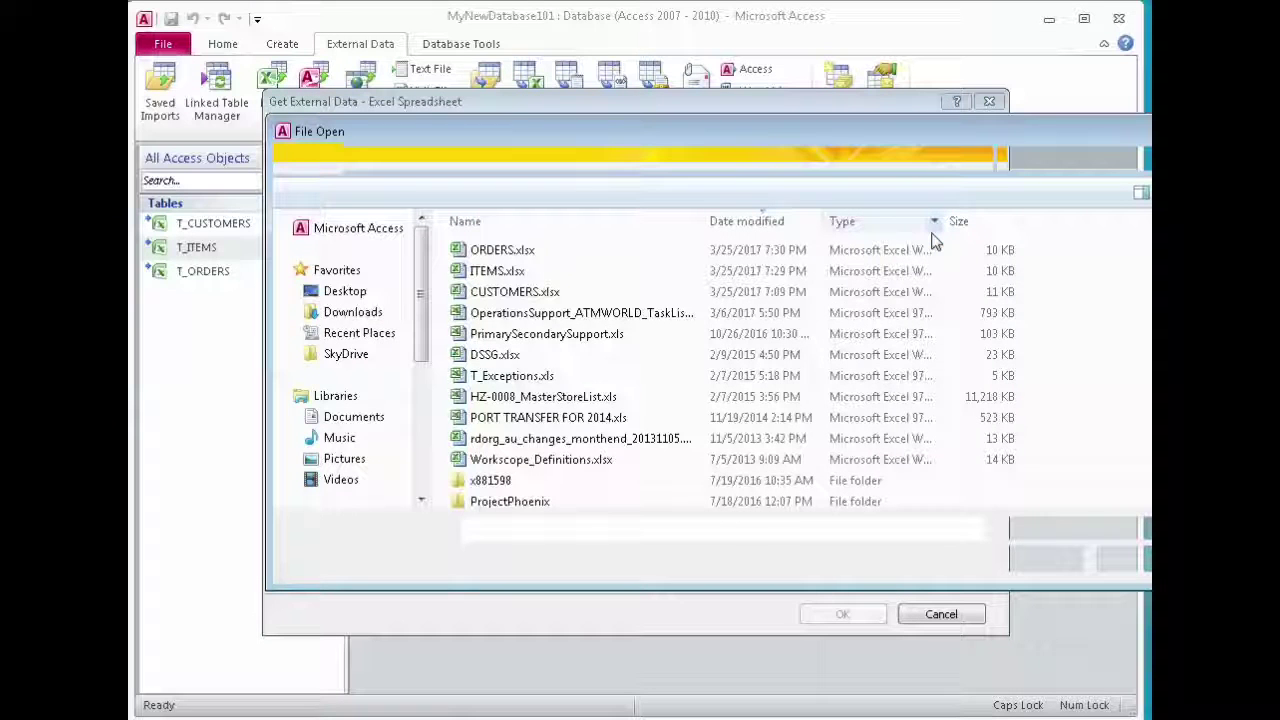
pyautogui.doubleClick(510, 292)
pyautogui.click(842, 614)
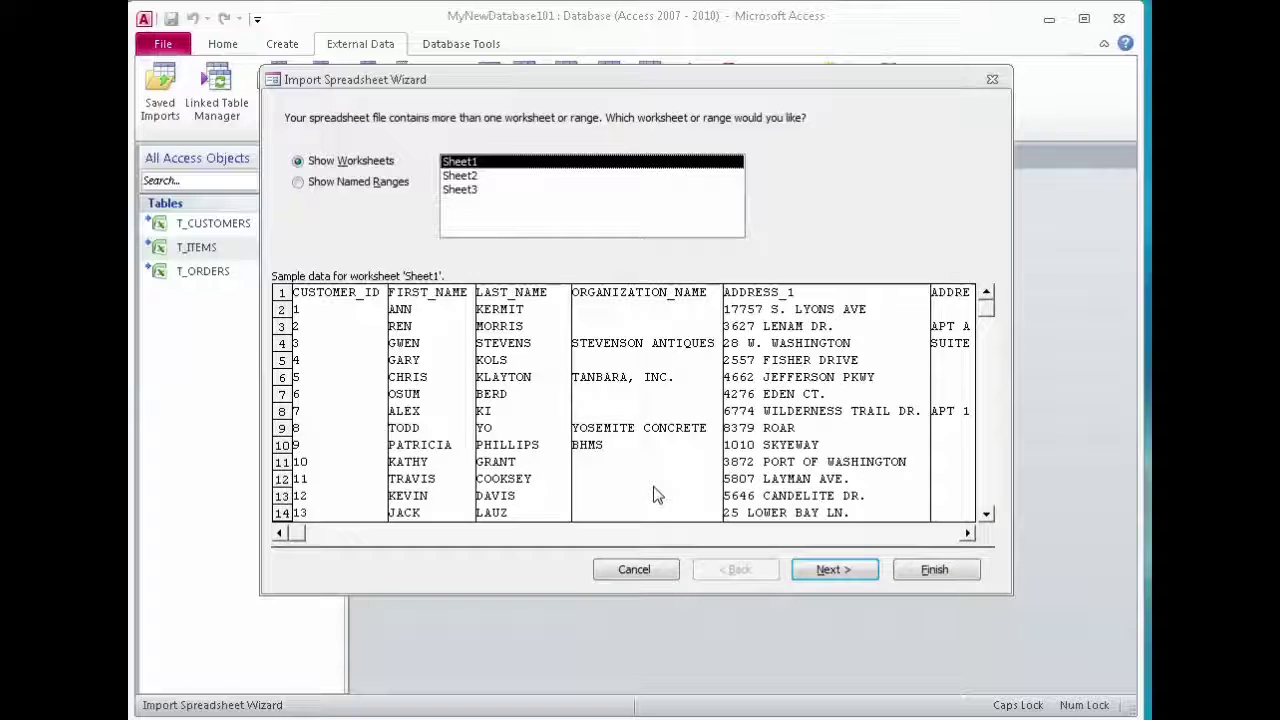
# Import Sheet1 with its first row as column headings, review CUSTOMER_ID's data type and indexing options, and use it as the primary key.
pyautogui.click(830, 569)
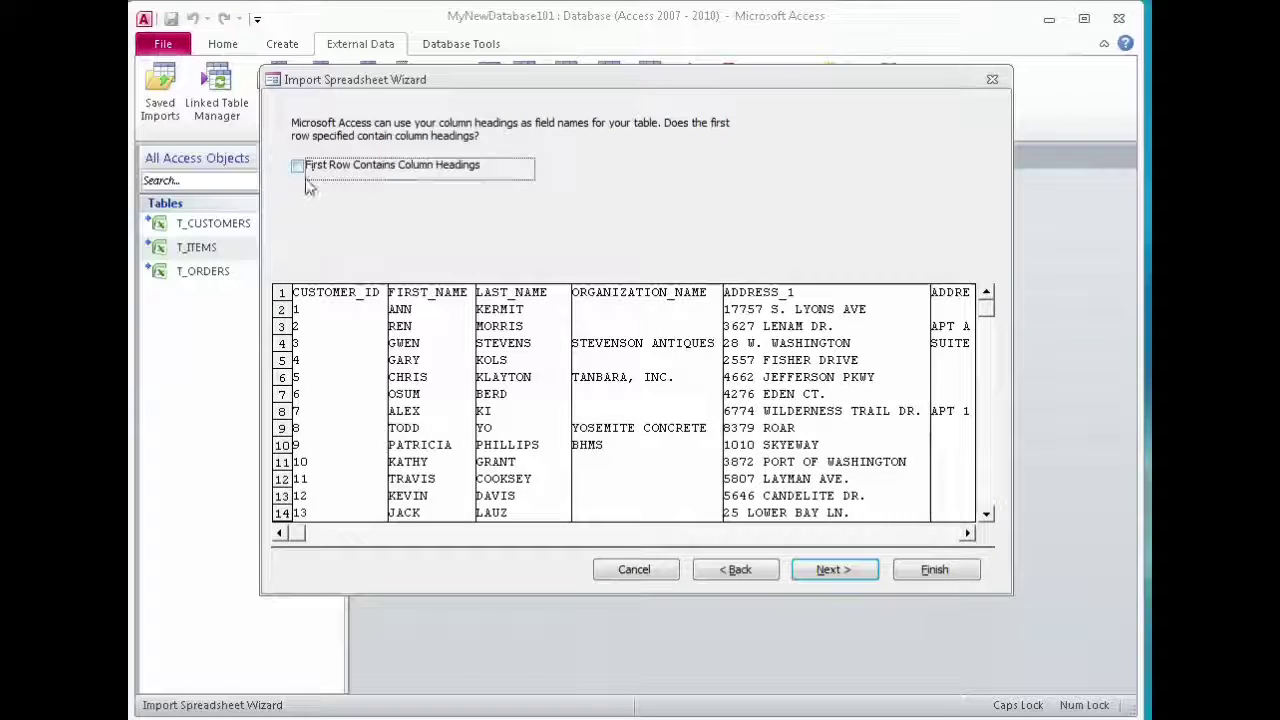
pyautogui.click(300, 170)
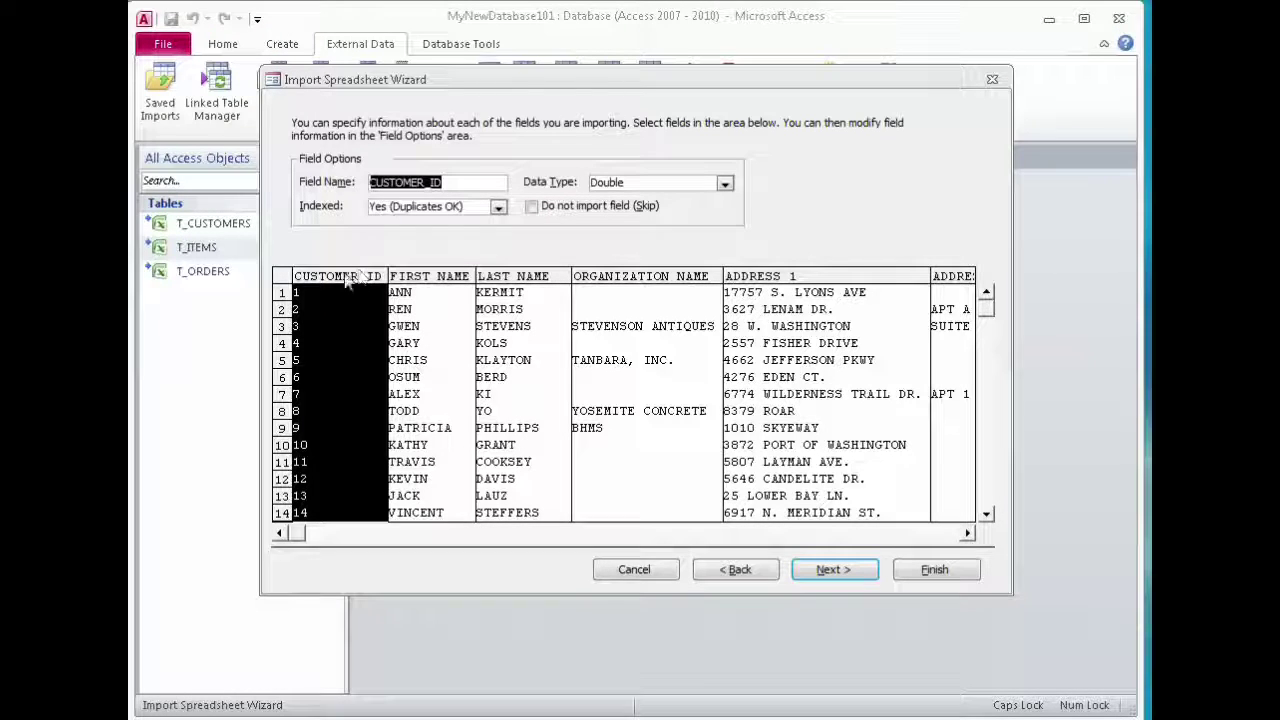
pyautogui.click(725, 186)
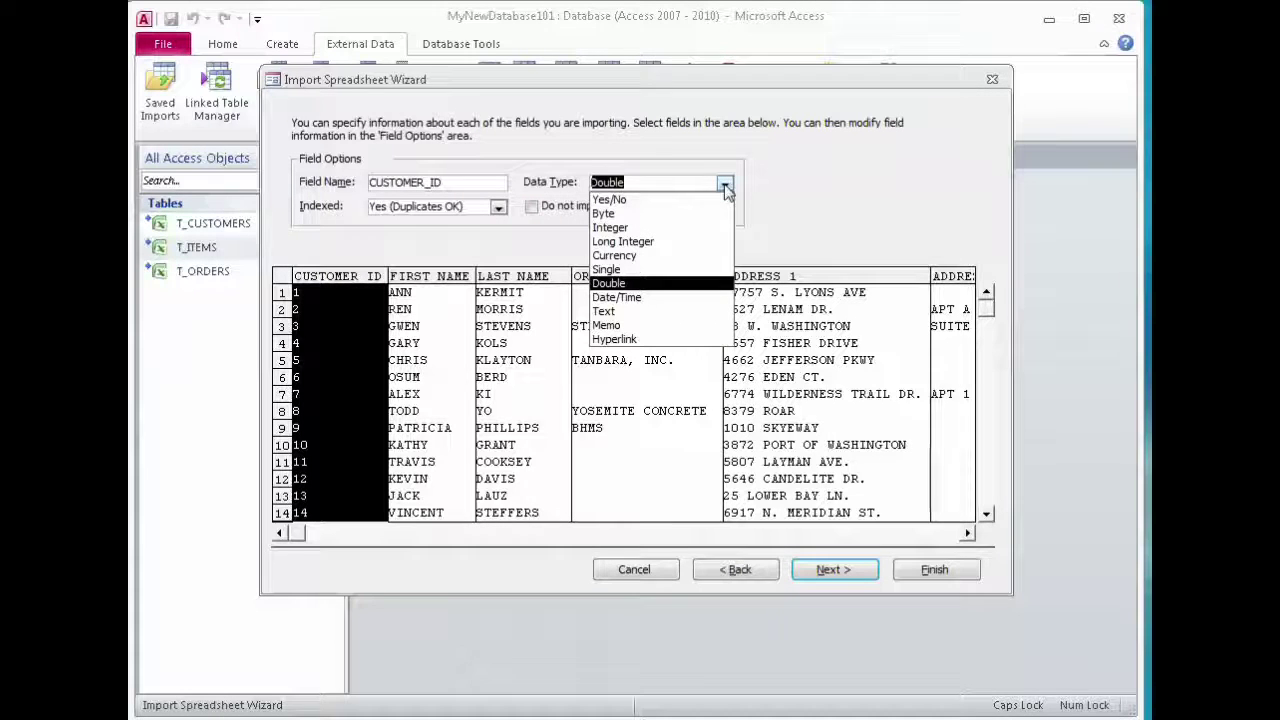
pyautogui.click(757, 178)
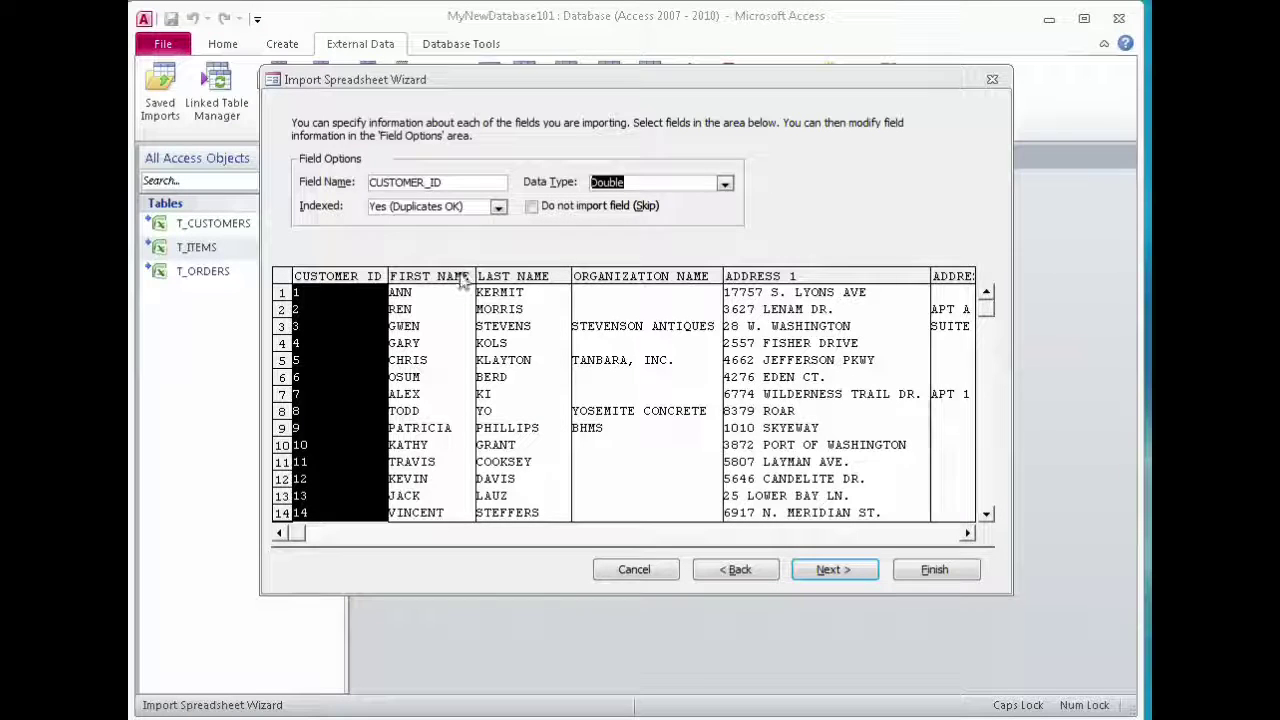
pyautogui.click(498, 207)
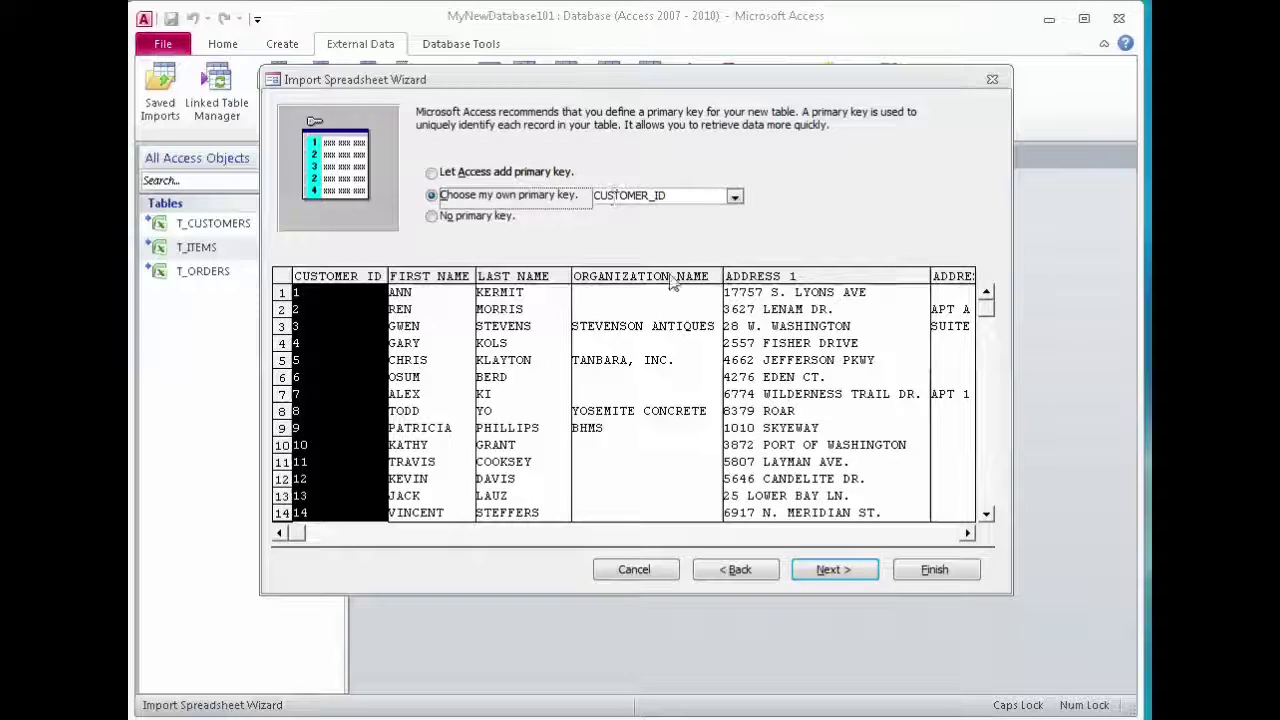
pyautogui.click(822, 570)
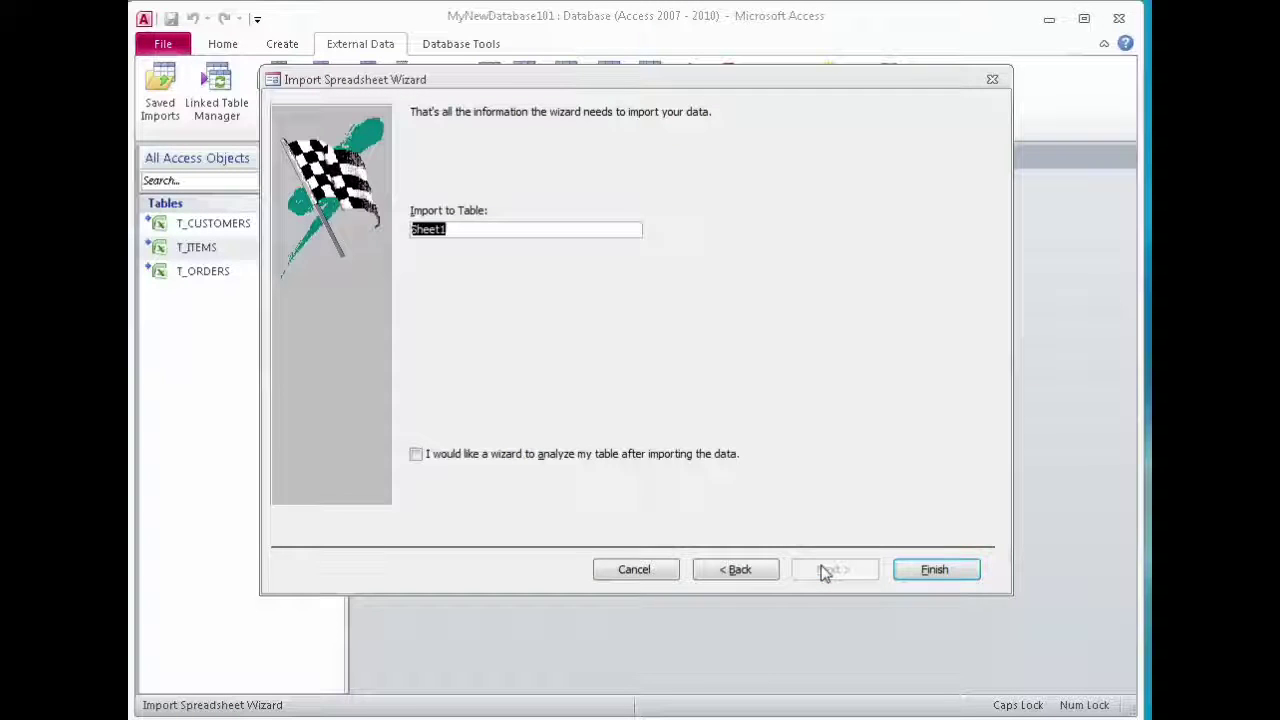
# Name the imported table T_LOCAL_CUSTOMERS and finish the import without saving the import steps.
pyautogui.click(471, 229)
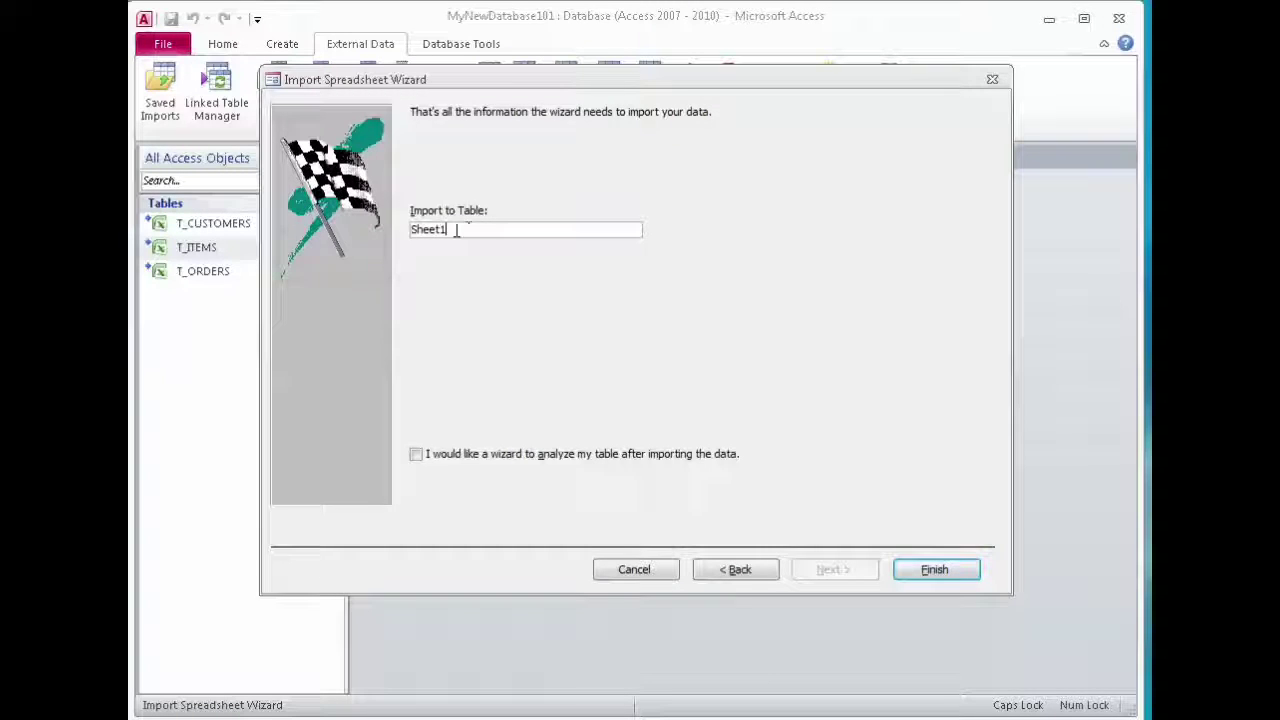
pyautogui.moveTo(462, 229); pyautogui.dragTo(398, 225)
pyautogui.write('T_LOCAL')
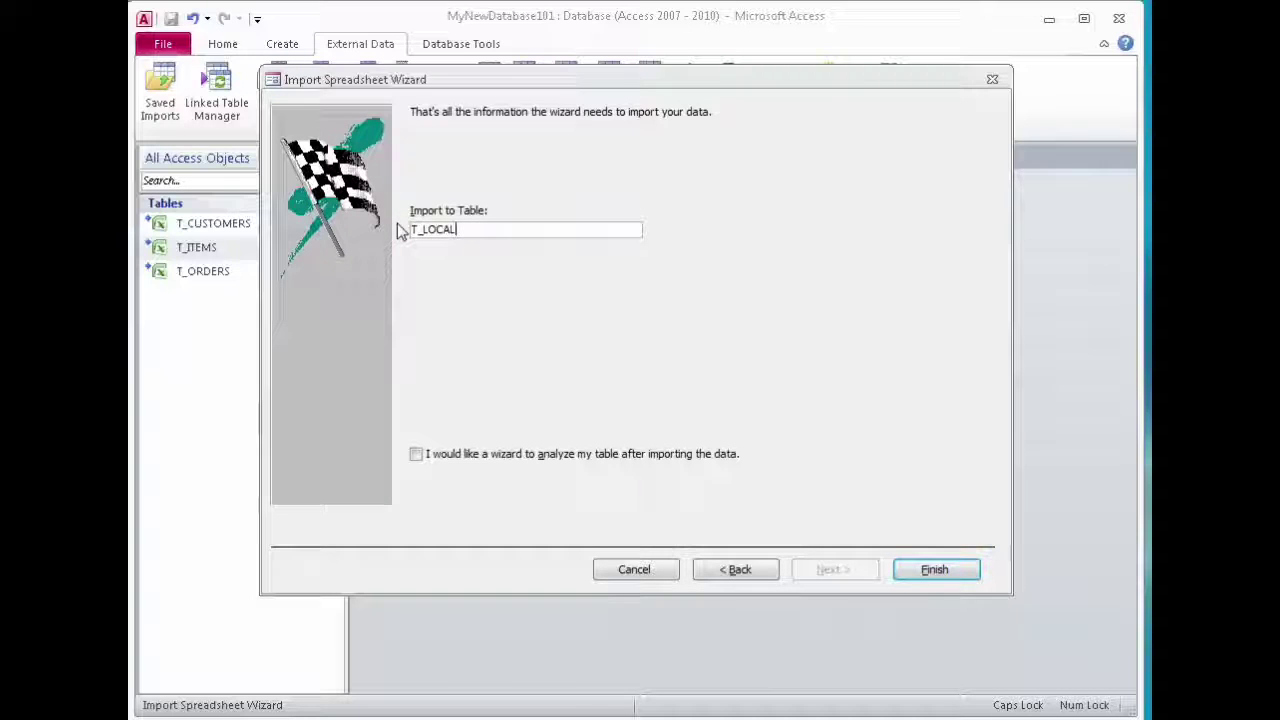
pyautogui.write('_CUSTOMERS')
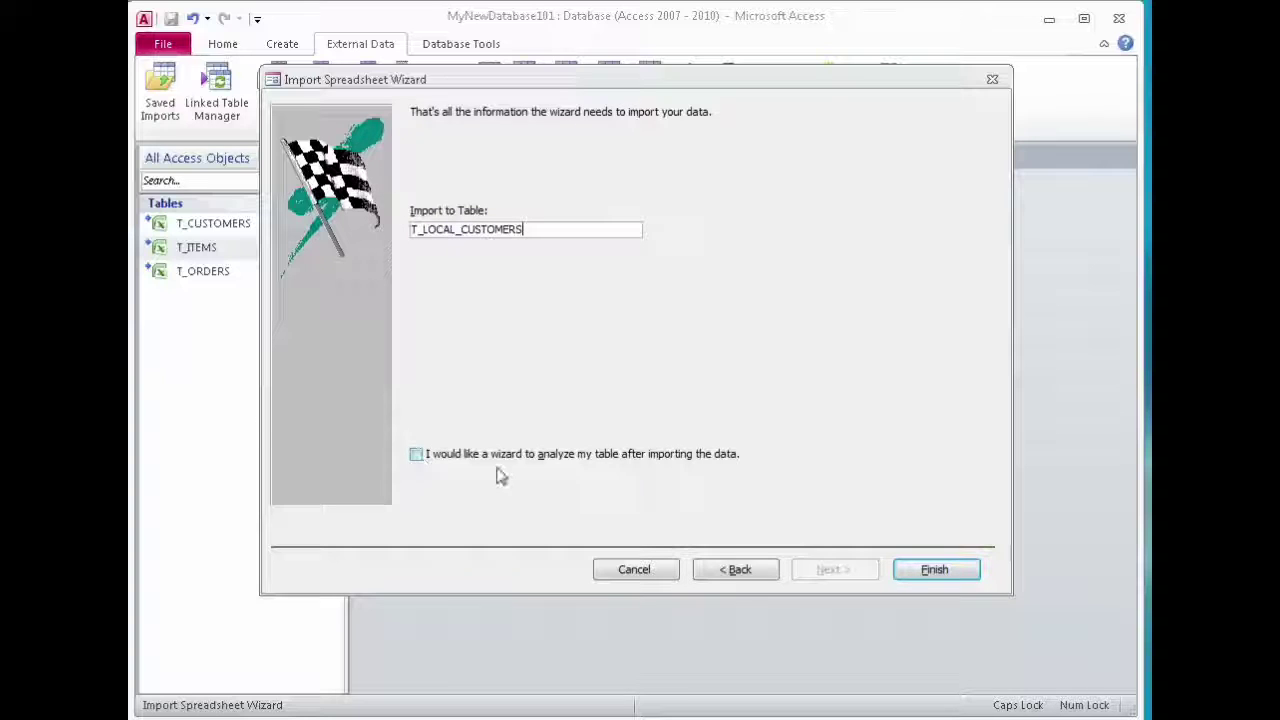
pyautogui.click(934, 578)
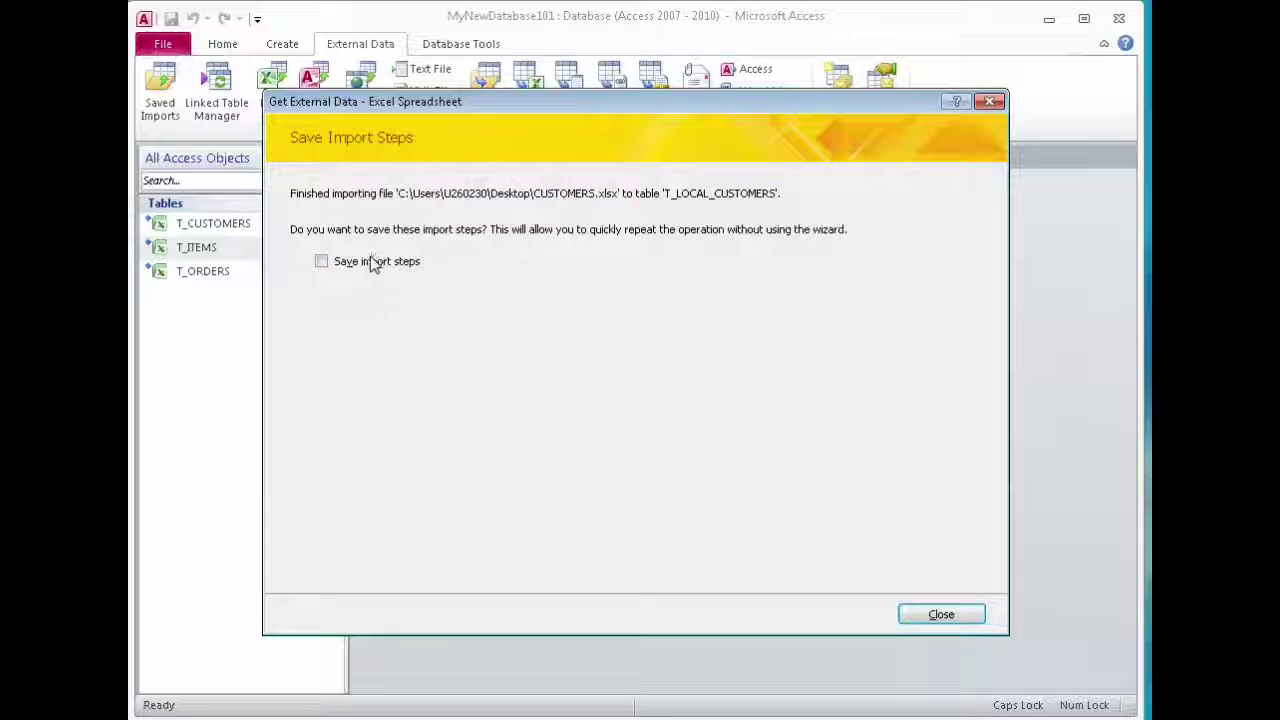
pyautogui.click(905, 614)
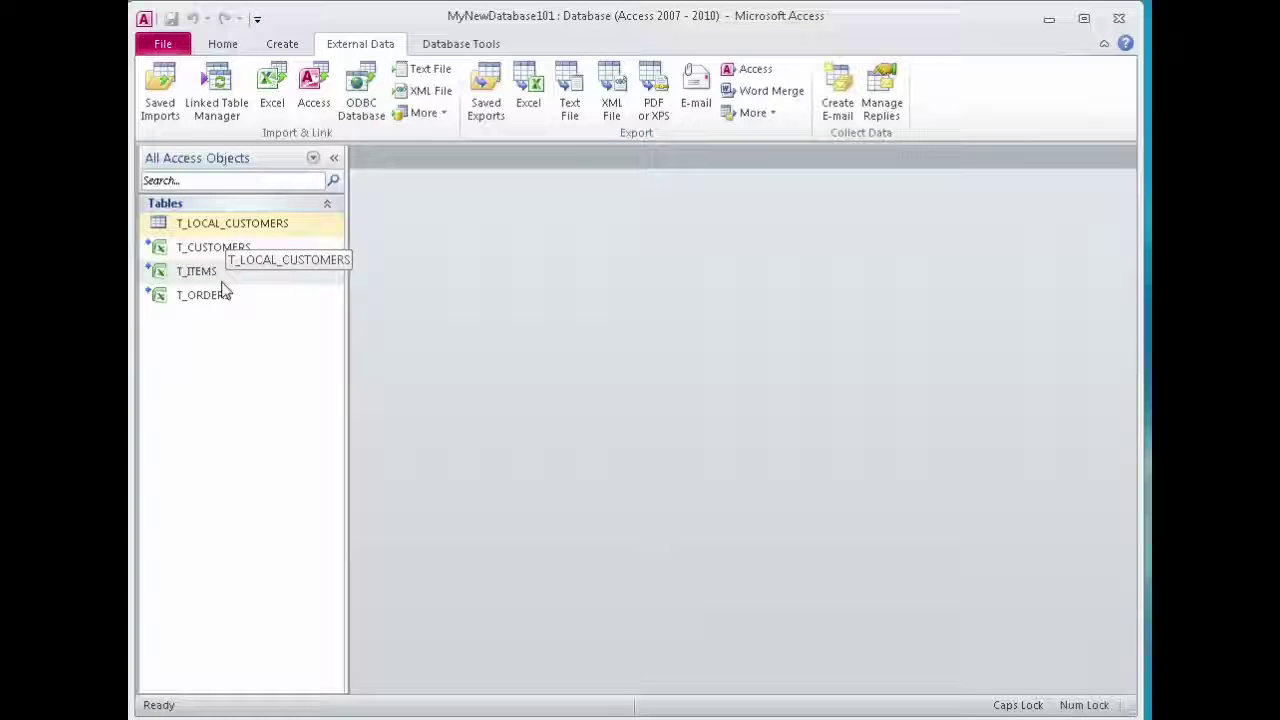
pyautogui.click(222, 248)
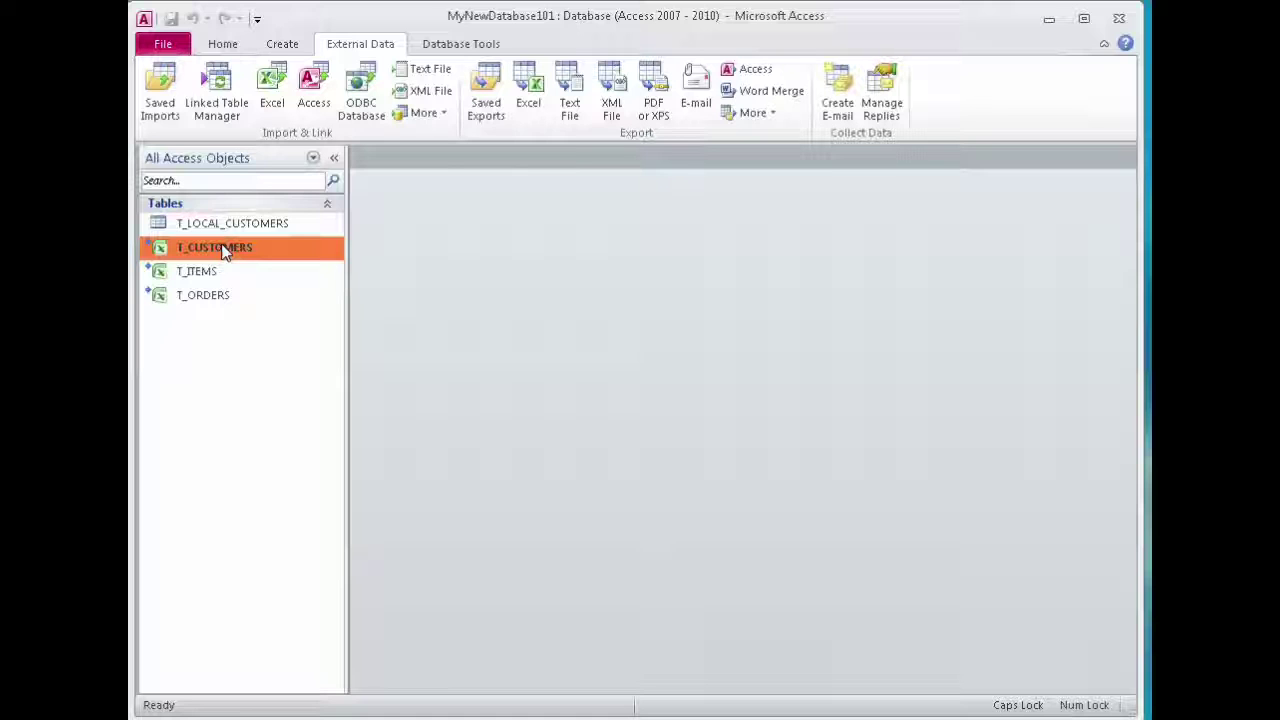
pyautogui.click(284, 226)
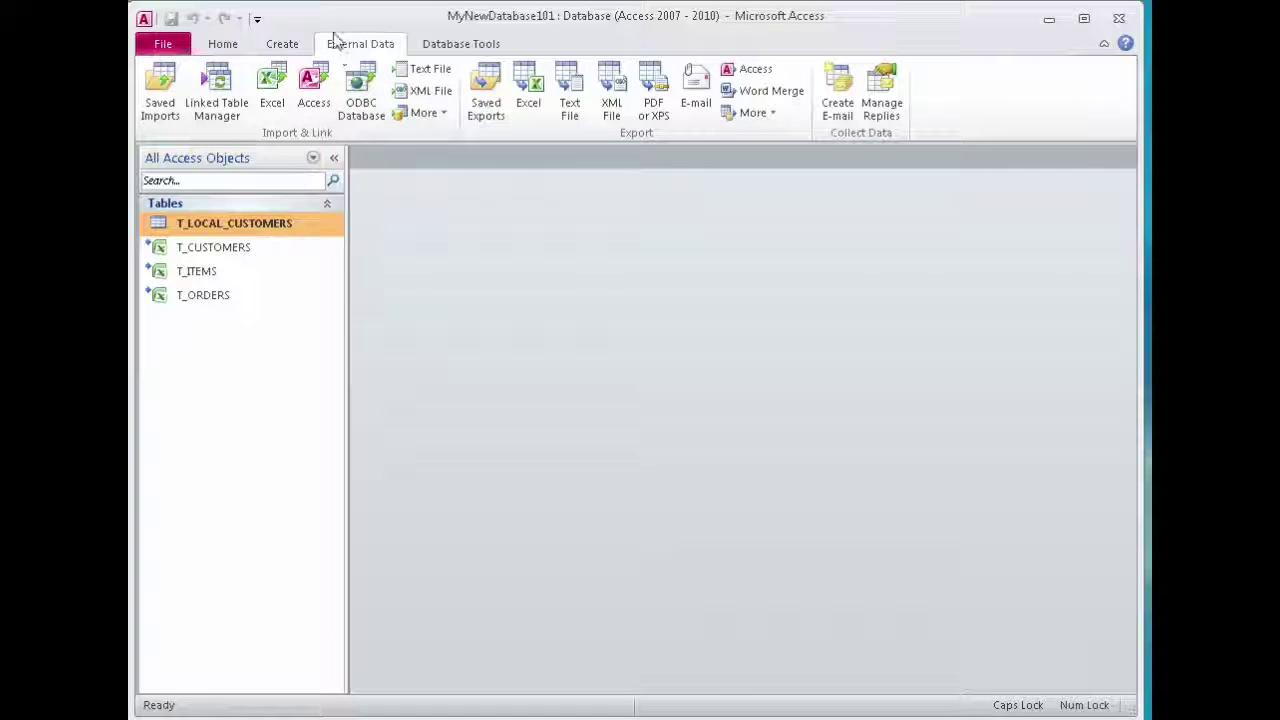
# Switch to CUSTOMERS.xlsx in Excel, add an E to the end of the first name in cell B2, and save and minimize the workbook.
pyautogui.hotkey('alt', 'Tab')
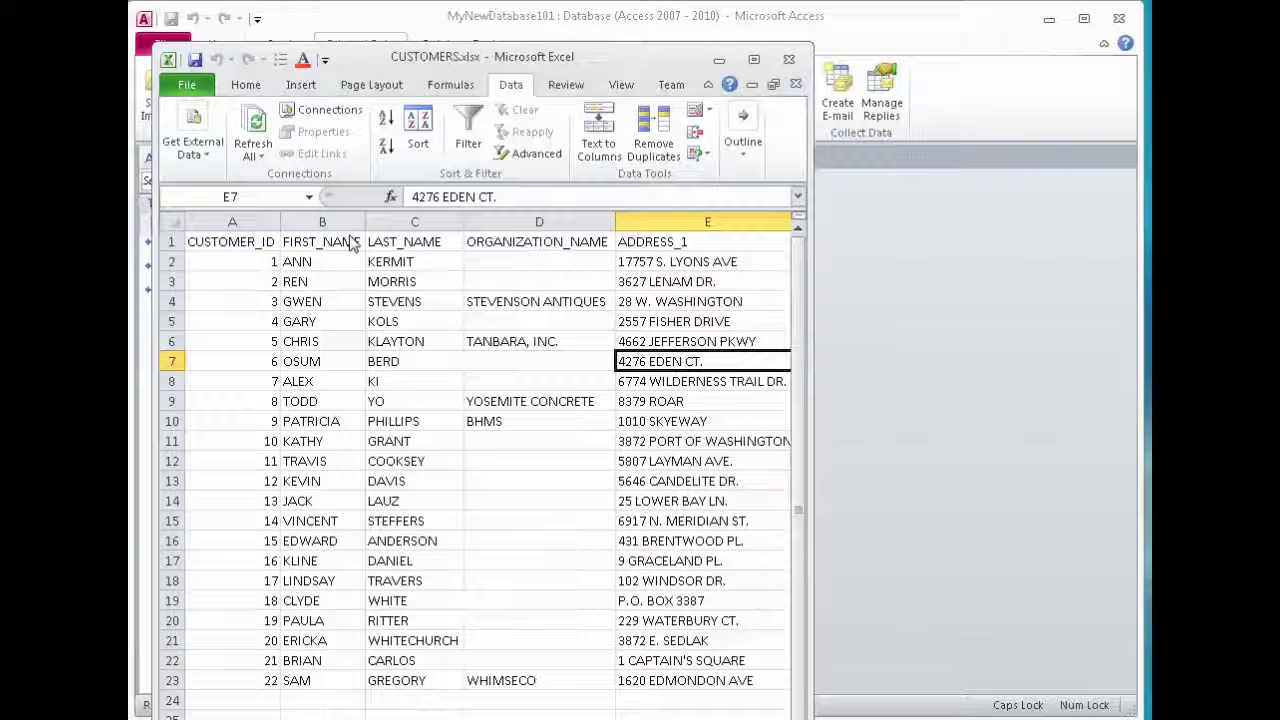
pyautogui.click(325, 261)
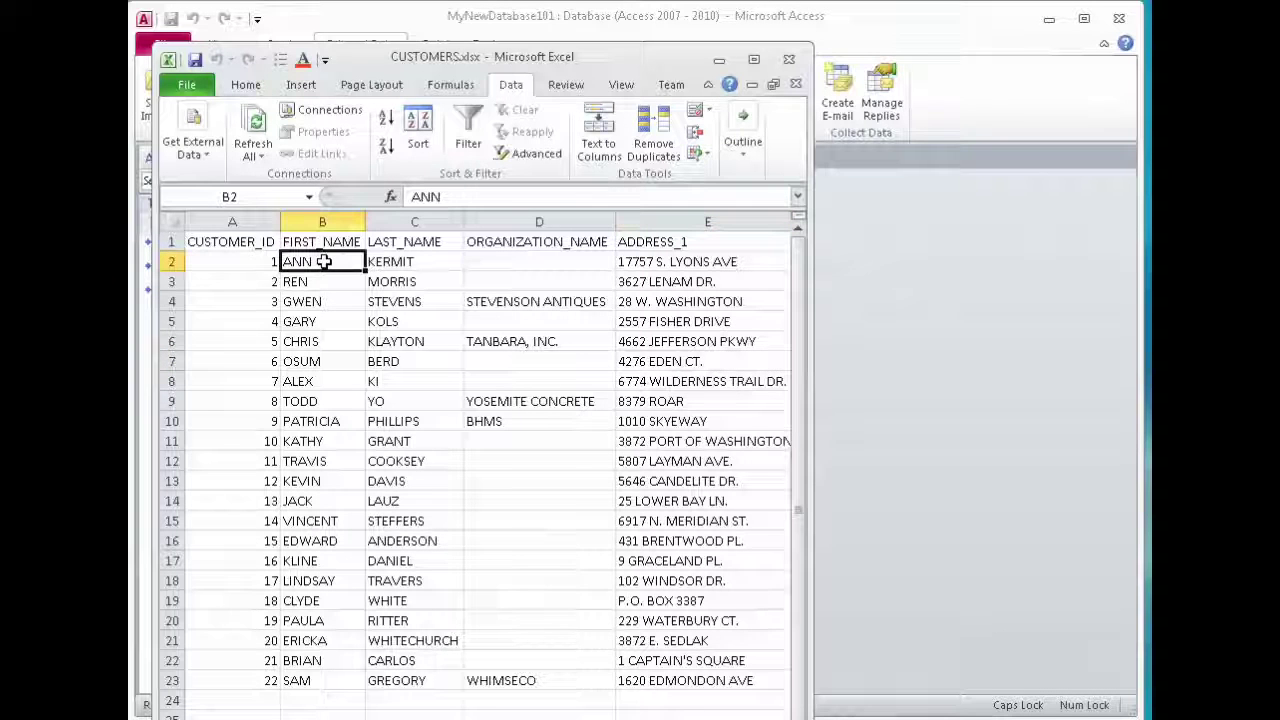
pyautogui.doubleClick(325, 261)
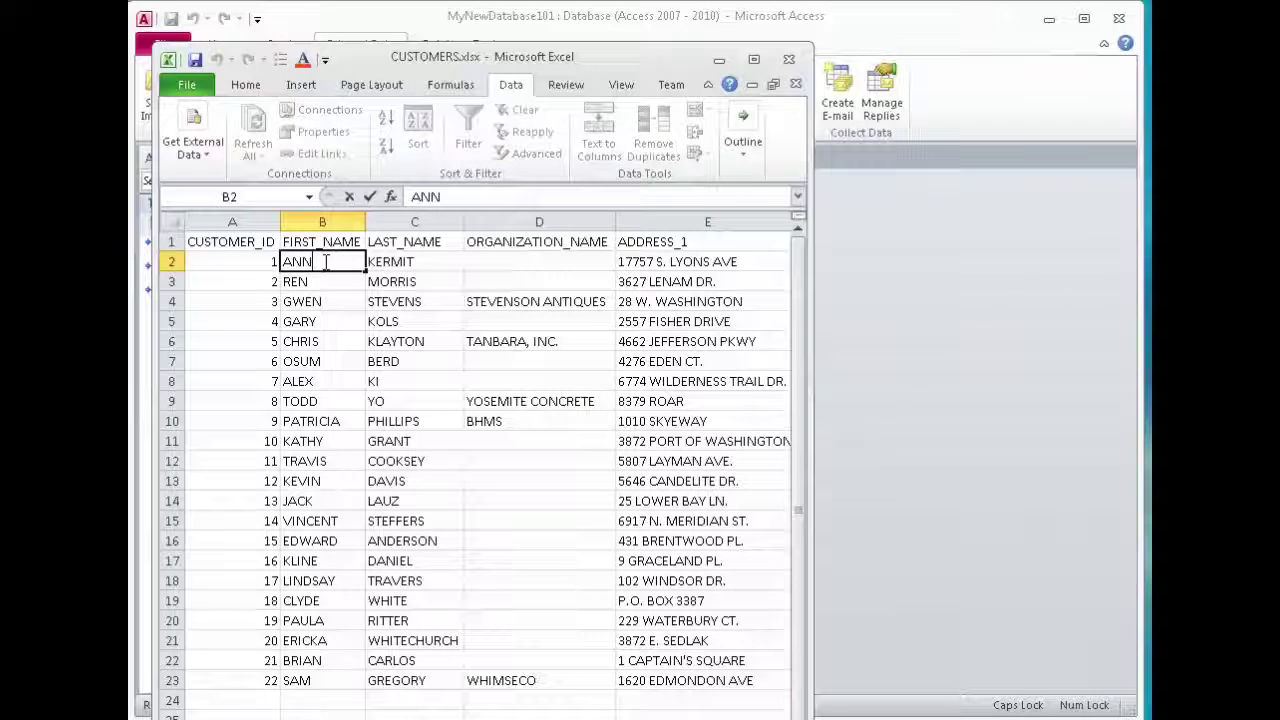
pyautogui.press('Return')
pyautogui.click(316, 262)
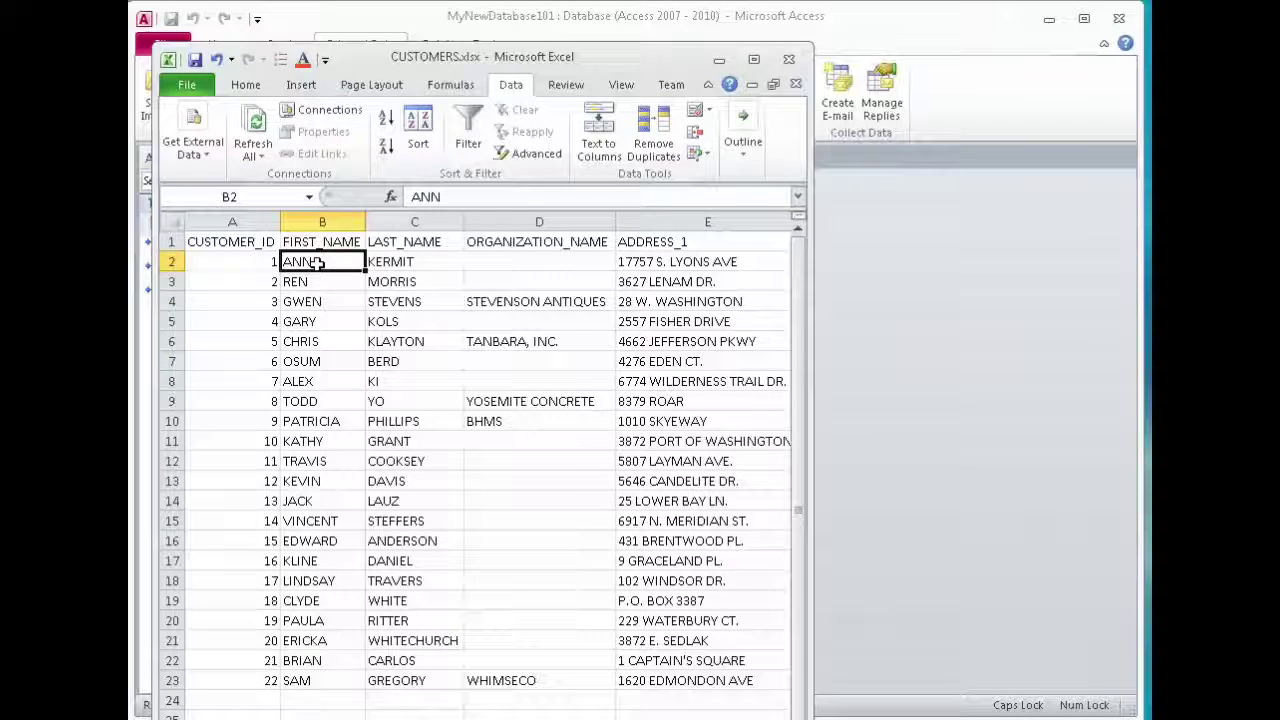
pyautogui.doubleClick(320, 262)
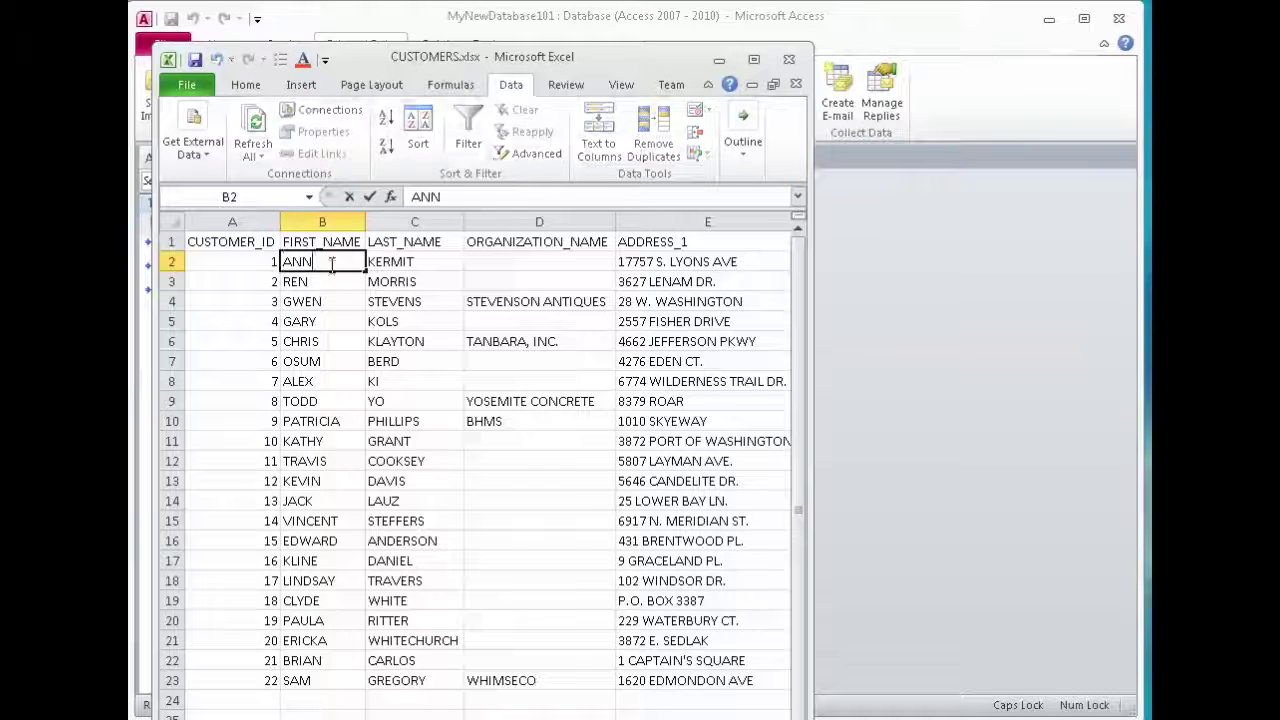
pyautogui.write('E')
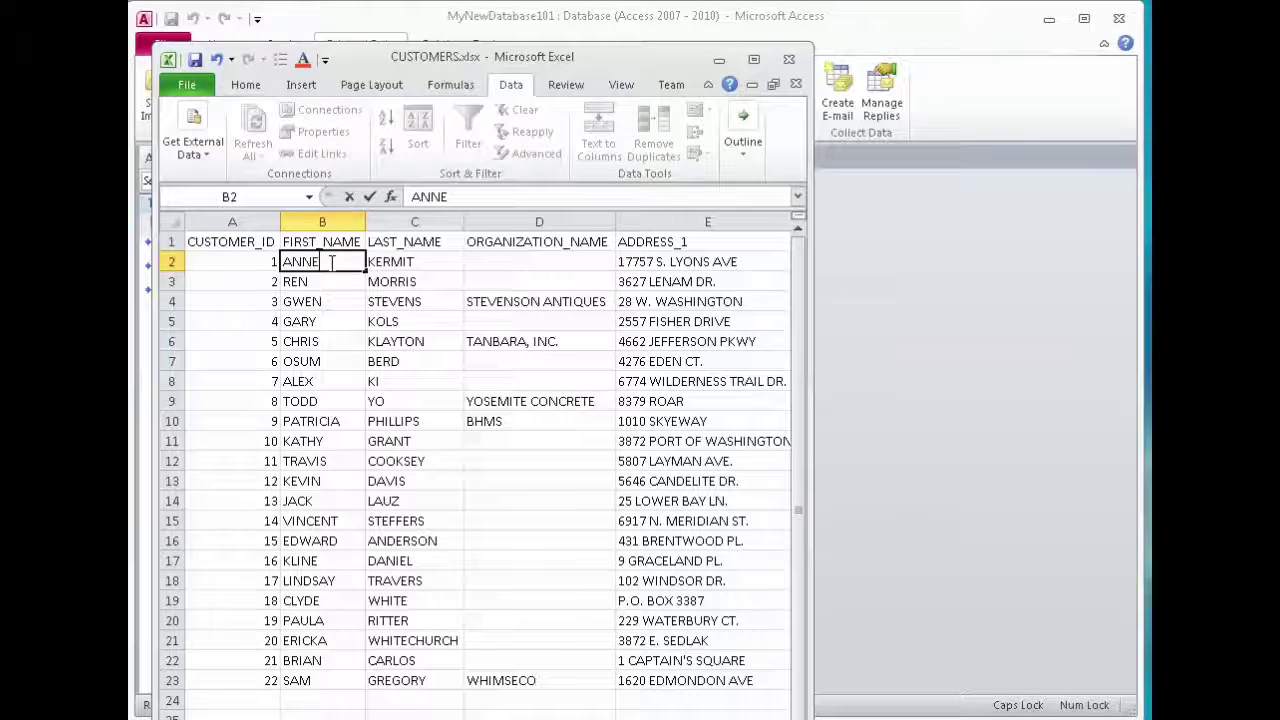
pyautogui.press('Return')
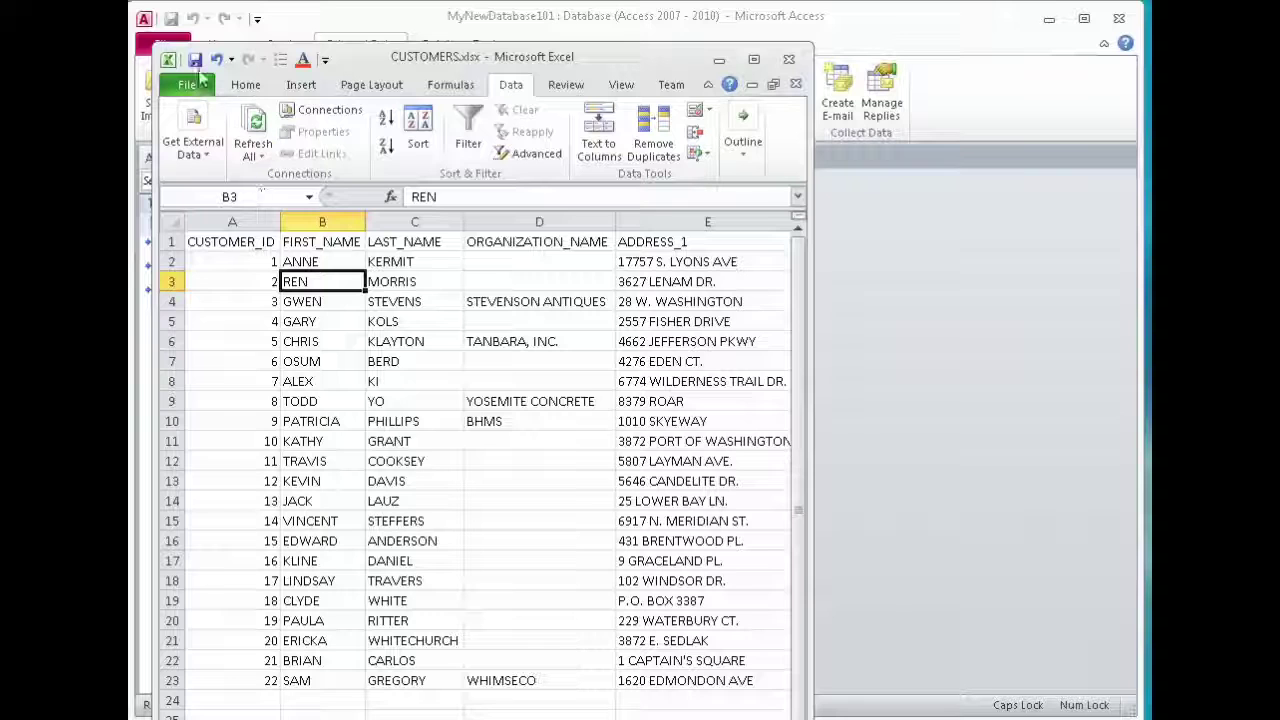
pyautogui.click(720, 61)
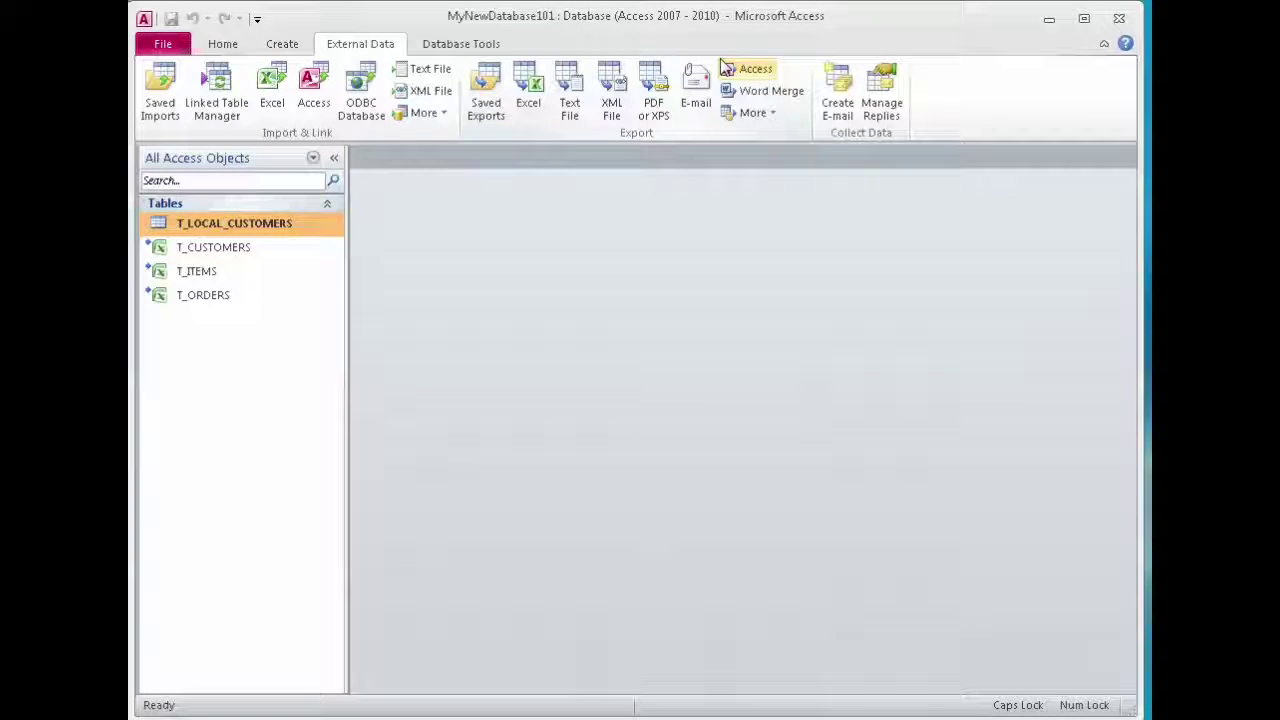
# View the linked T_CUSTOMERS table to check the edited first name in its first record, and close it.
pyautogui.doubleClick(200, 248)
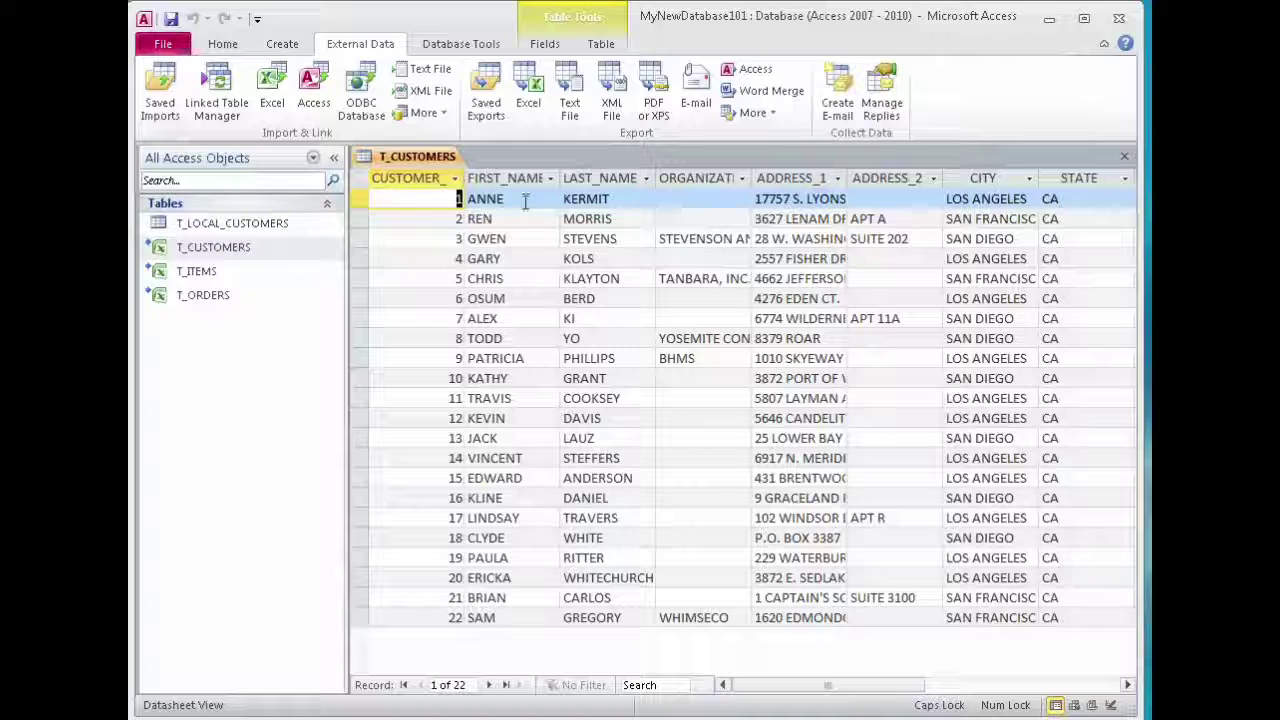
pyautogui.rightClick(421, 158)
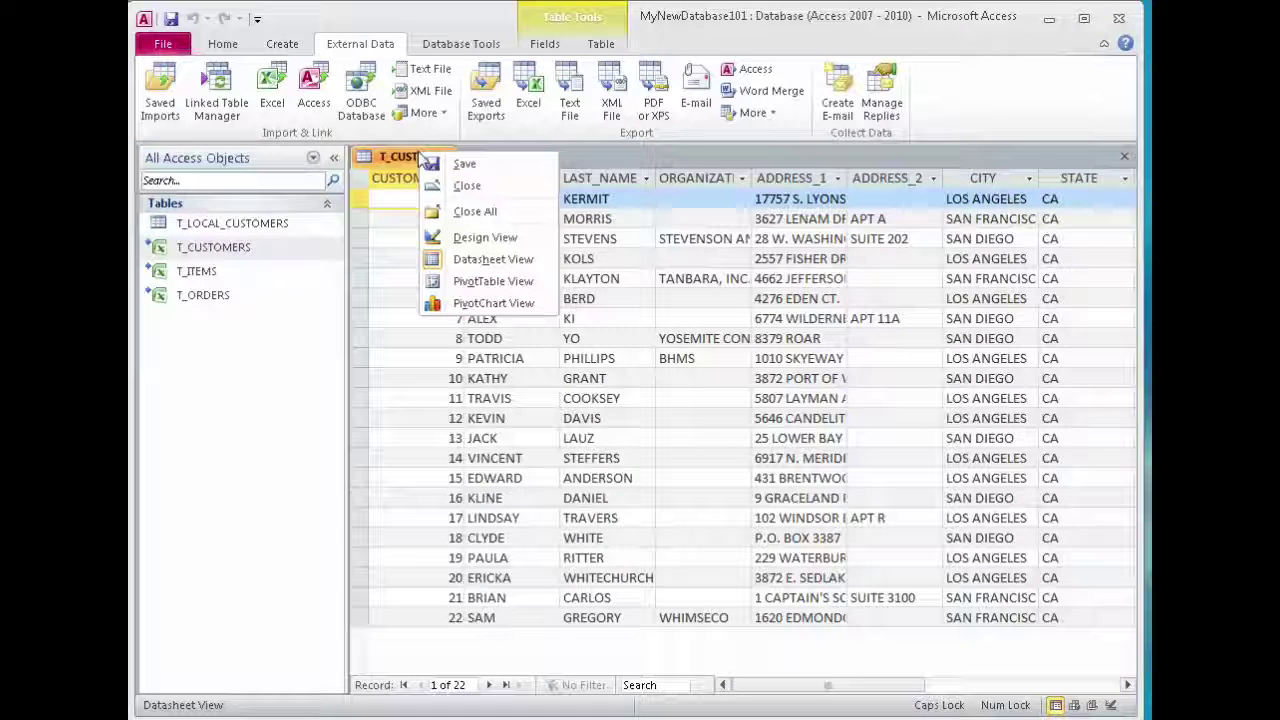
pyautogui.click(462, 186)
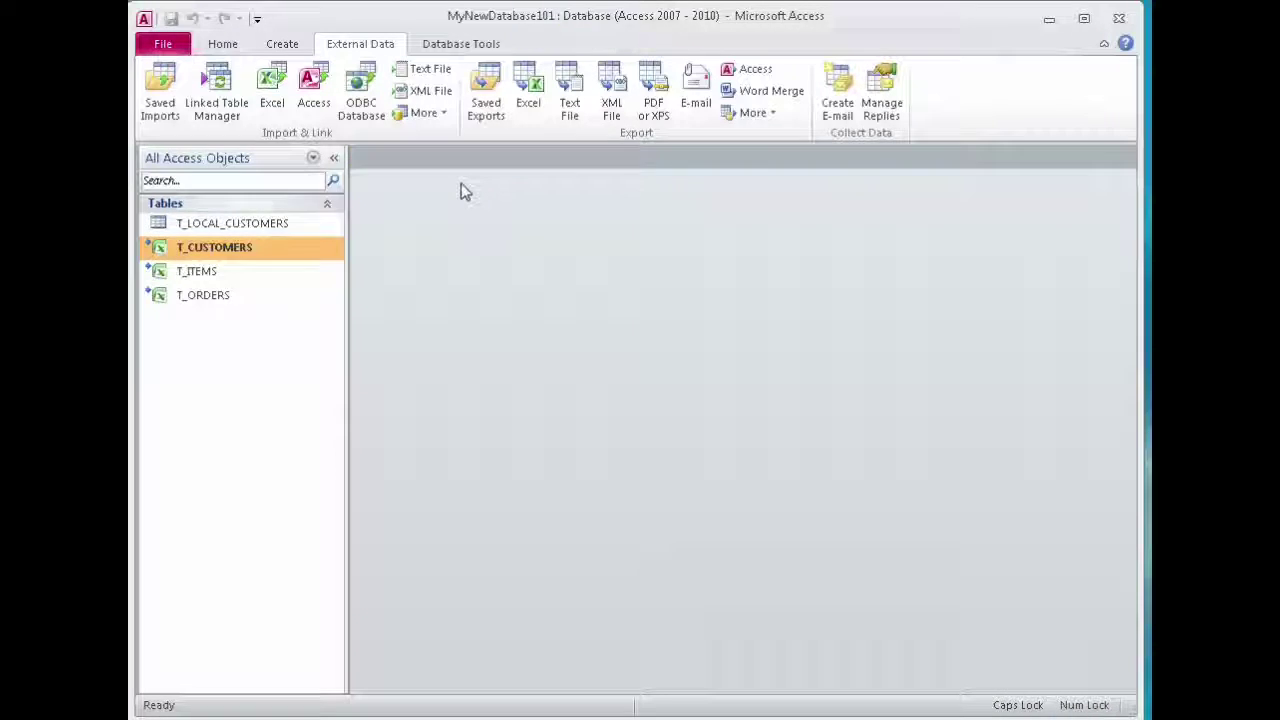
# View the imported T_LOCAL_CUSTOMERS table to compare its first record with the linked table, and close it.
pyautogui.doubleClick(260, 226)
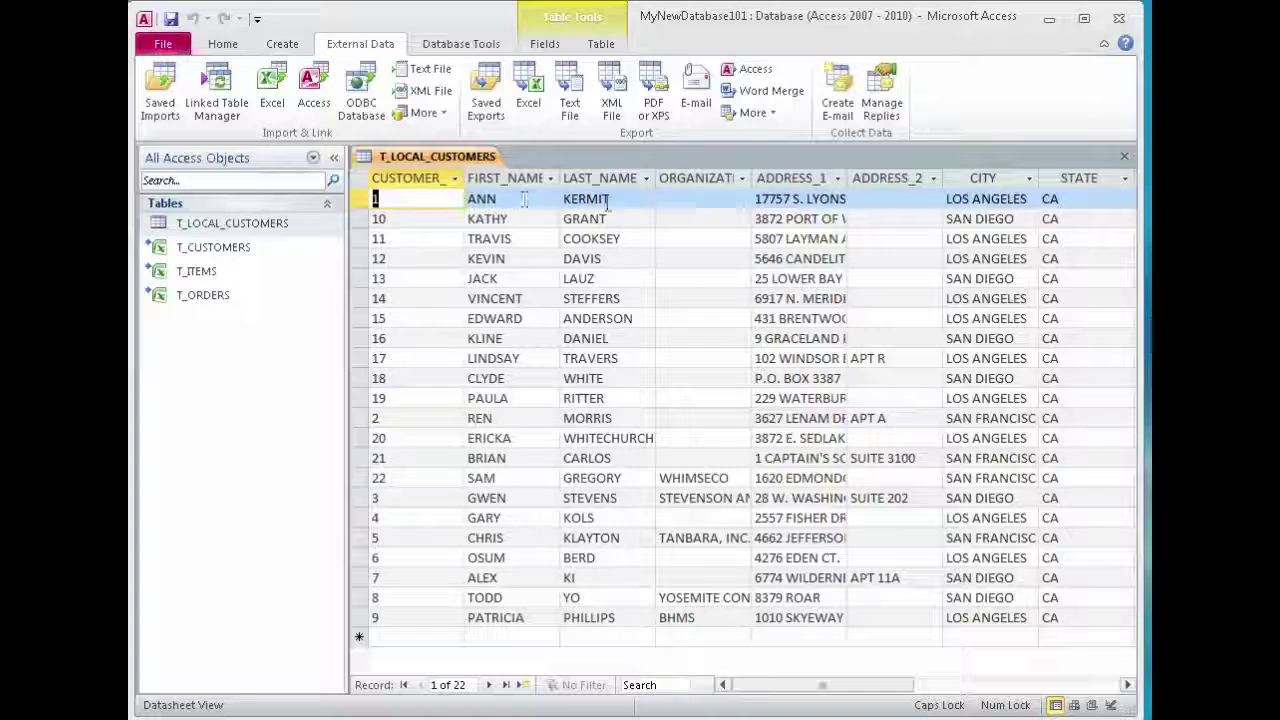
pyautogui.rightClick(428, 158)
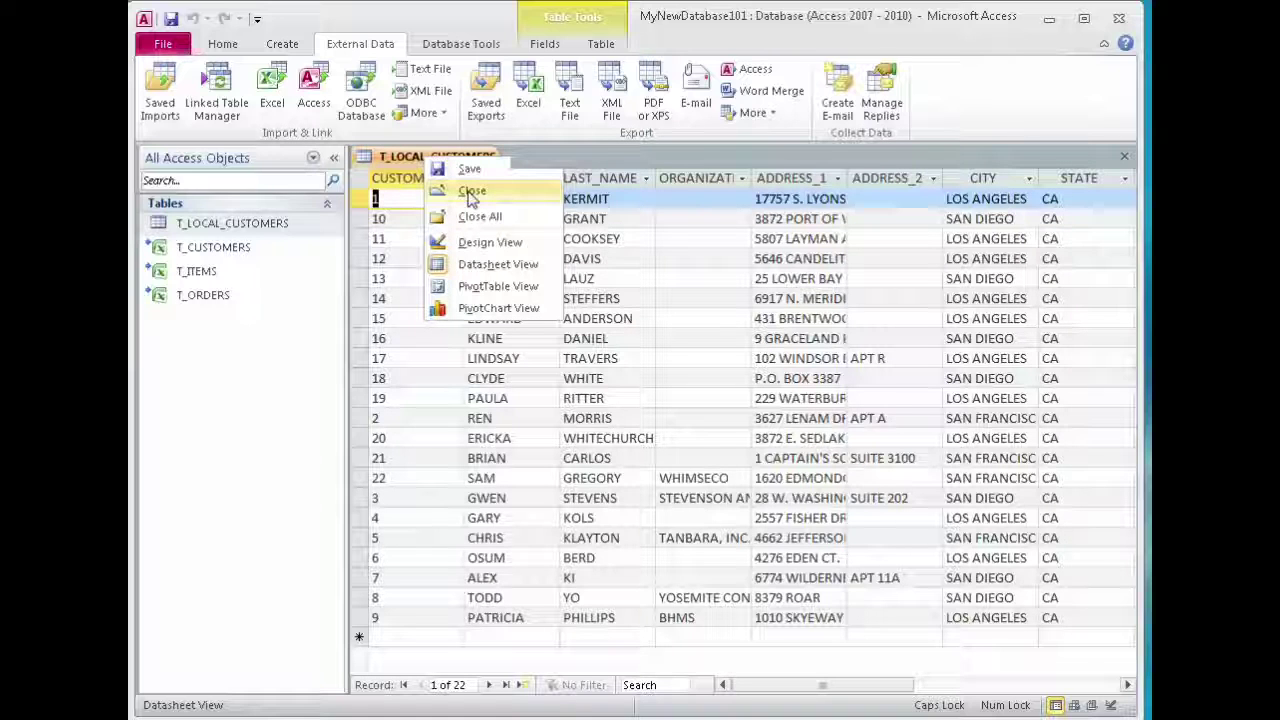
pyautogui.click(471, 192)
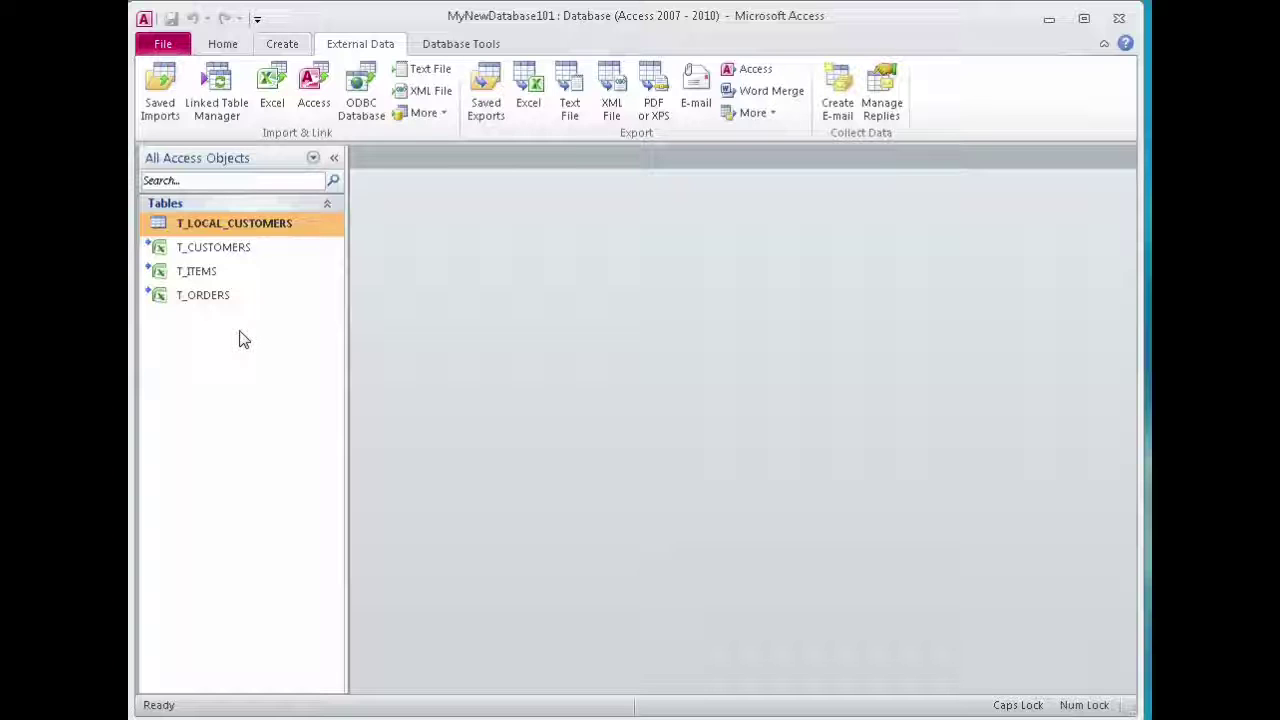
# Try the Linked Table Manager on T_CUSTOMERS with prompting for a new location enabled, and cancel at the file selection.
pyautogui.click(320, 103)
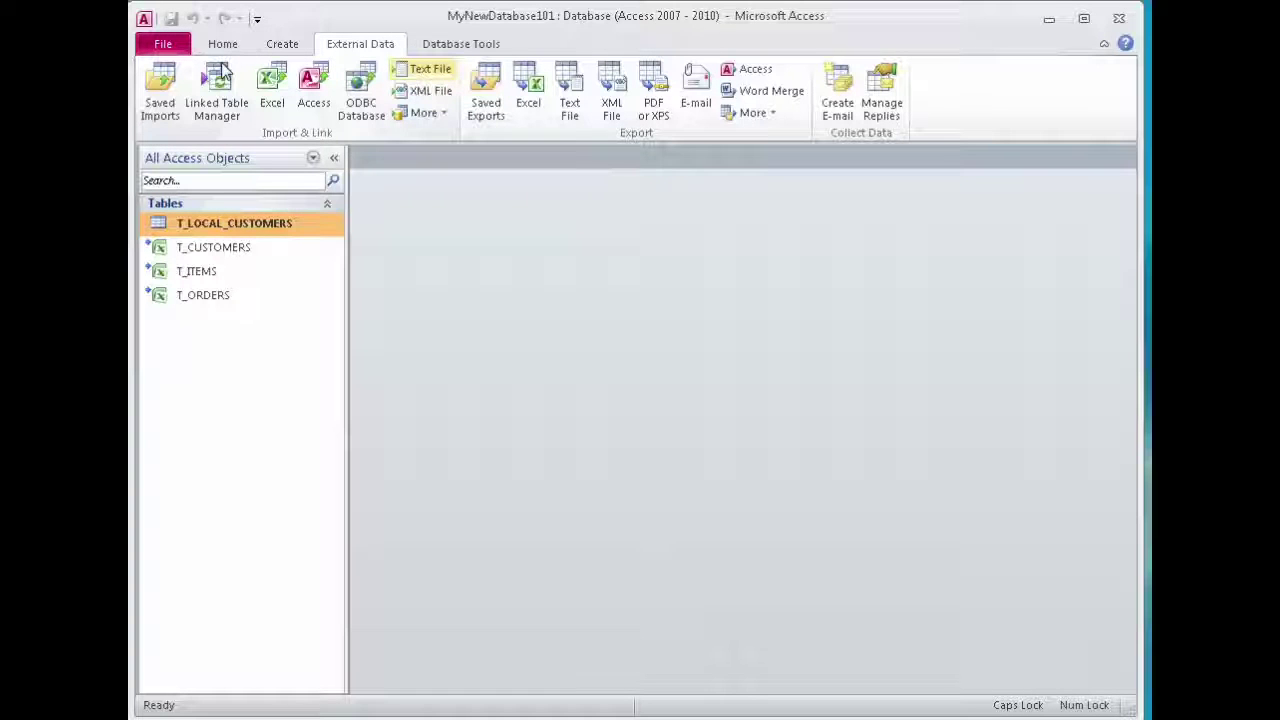
pyautogui.click(217, 96)
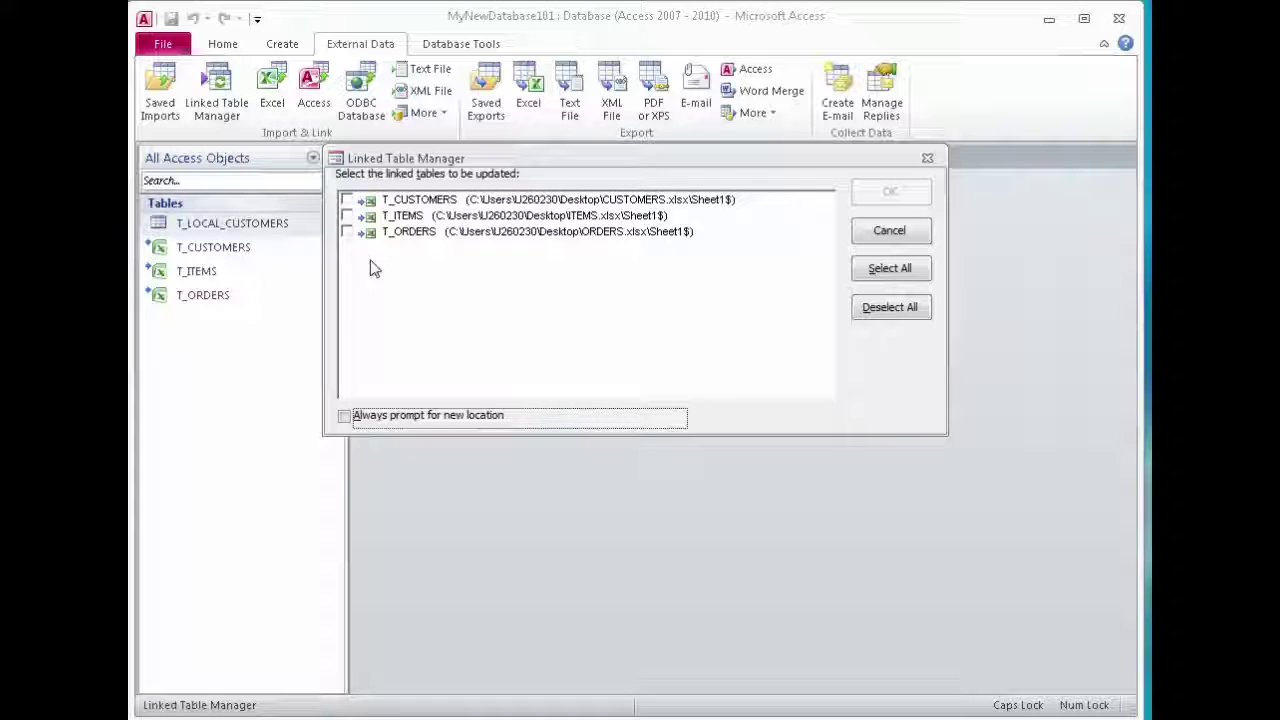
pyautogui.click(347, 201)
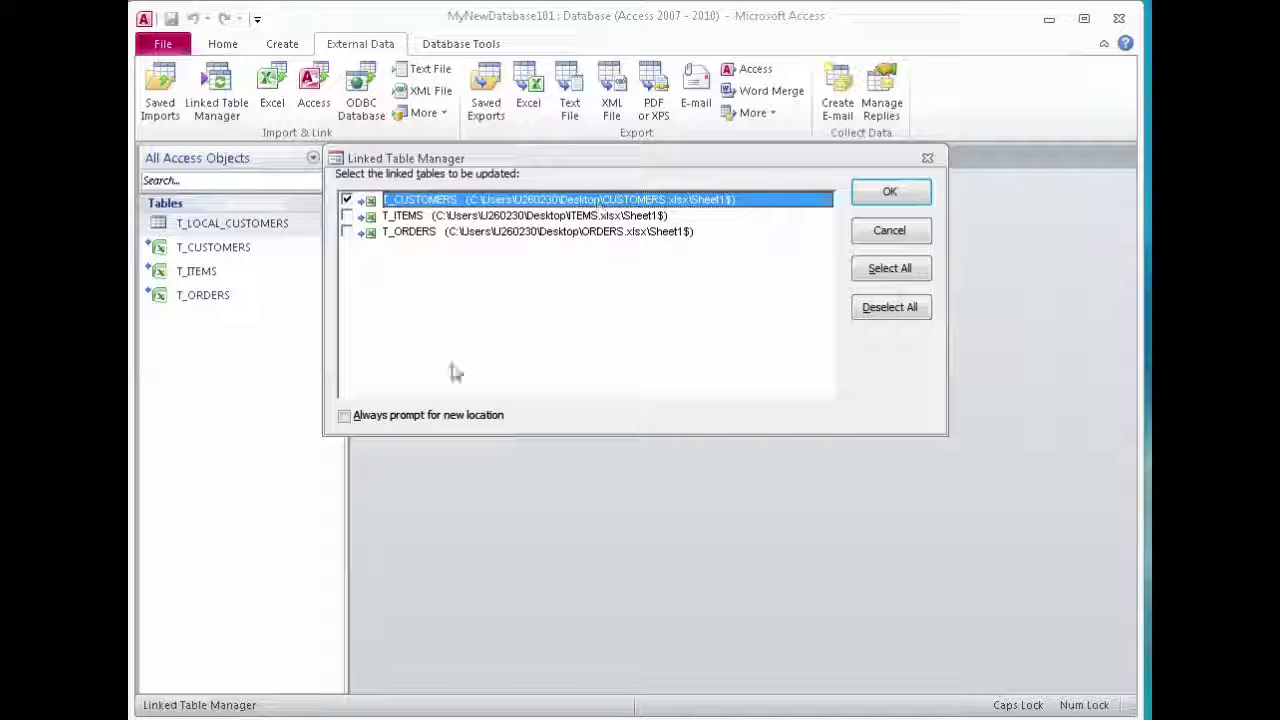
pyautogui.click(358, 421)
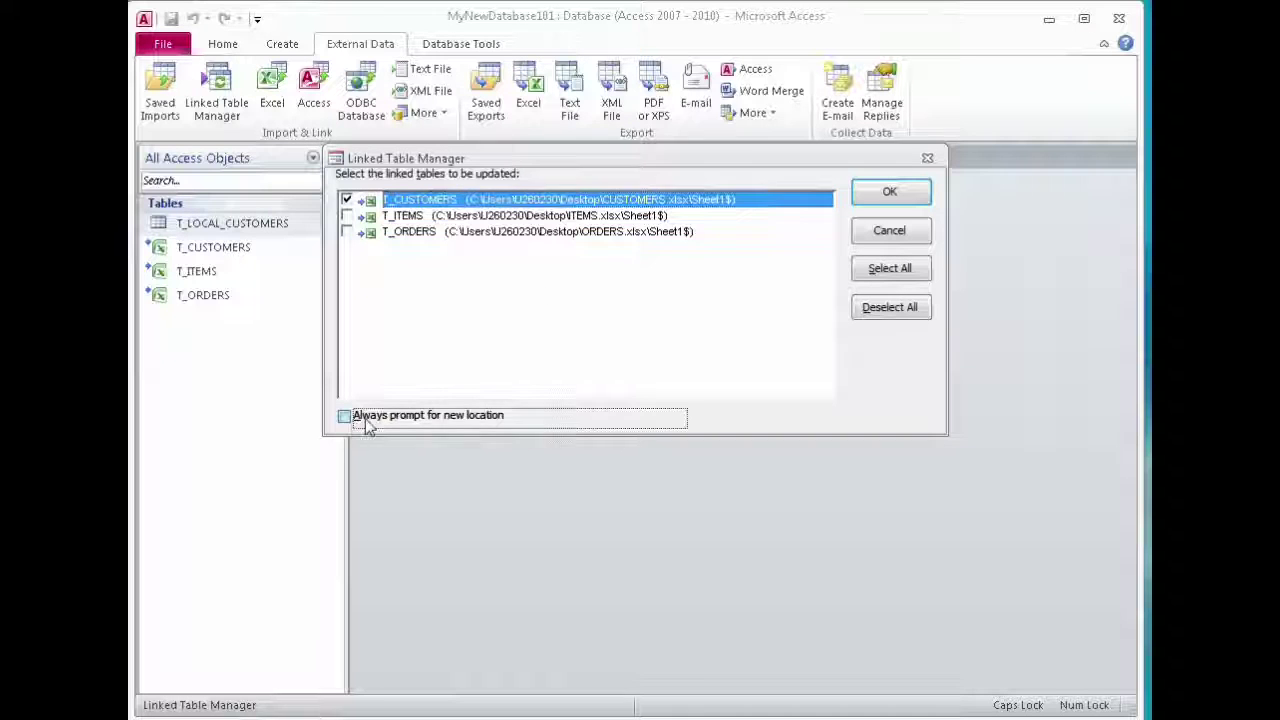
pyautogui.click(884, 199)
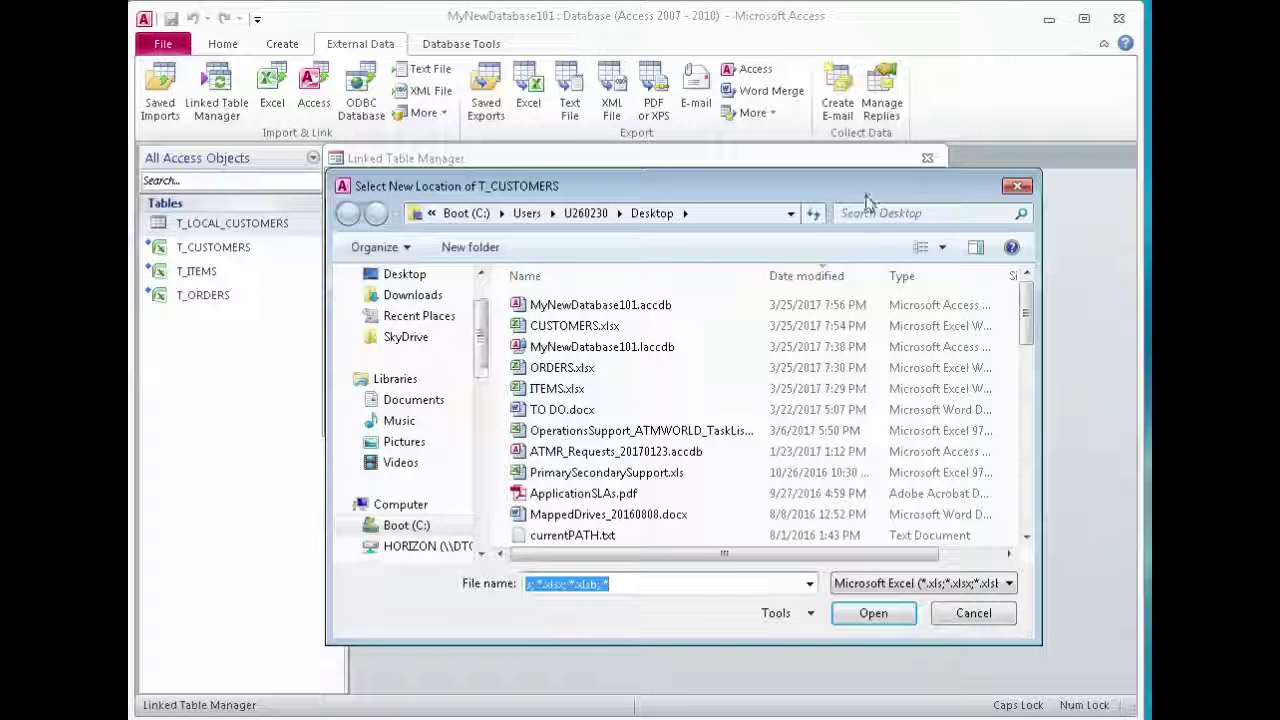
pyautogui.click(960, 607)
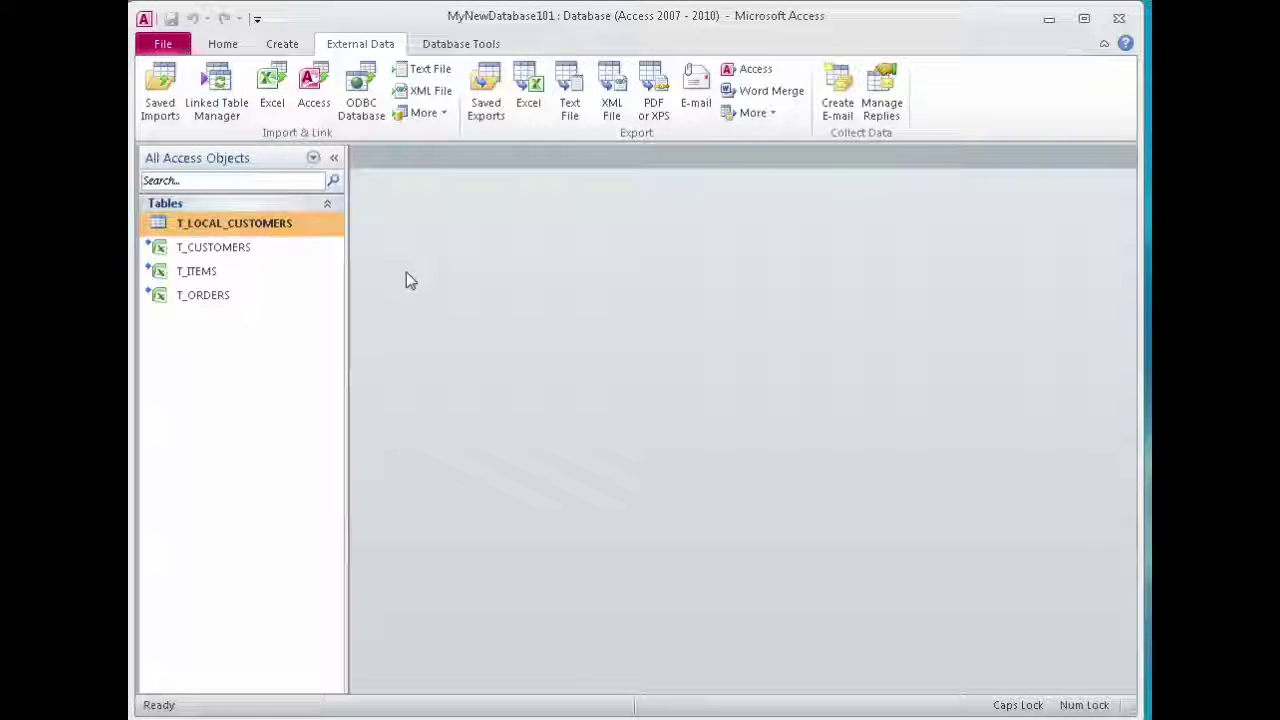
pyautogui.click(205, 275)
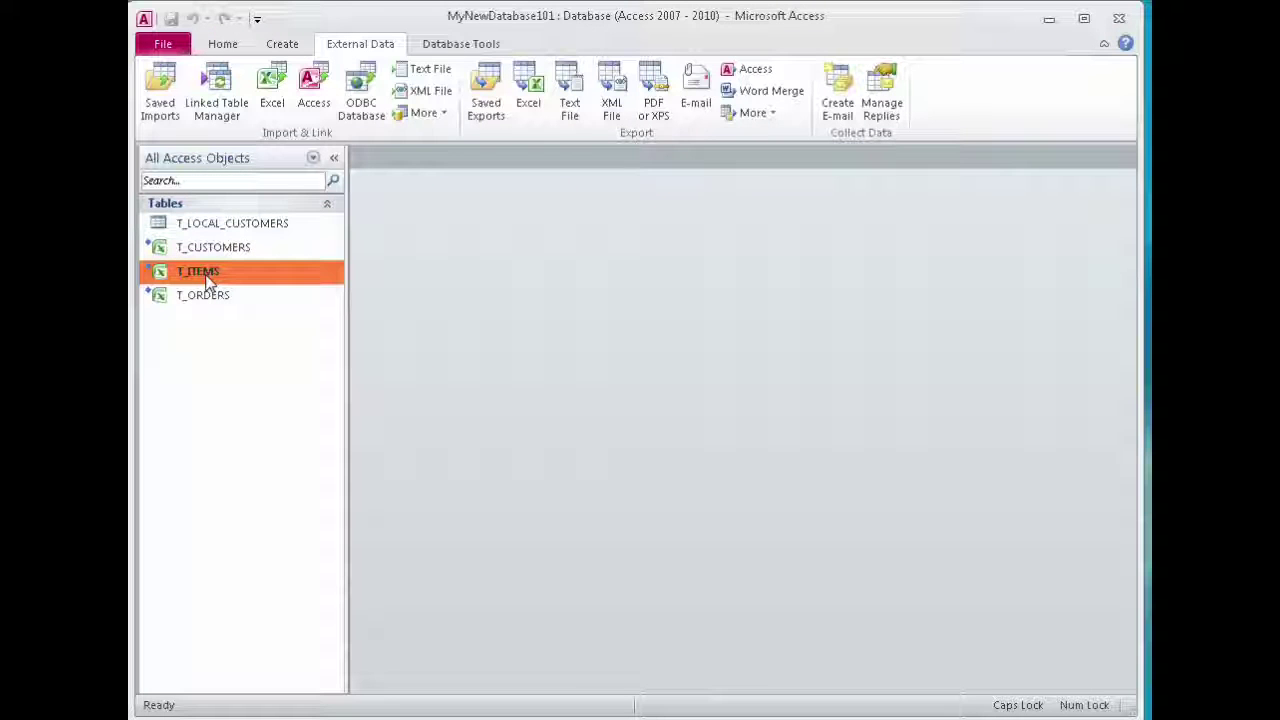